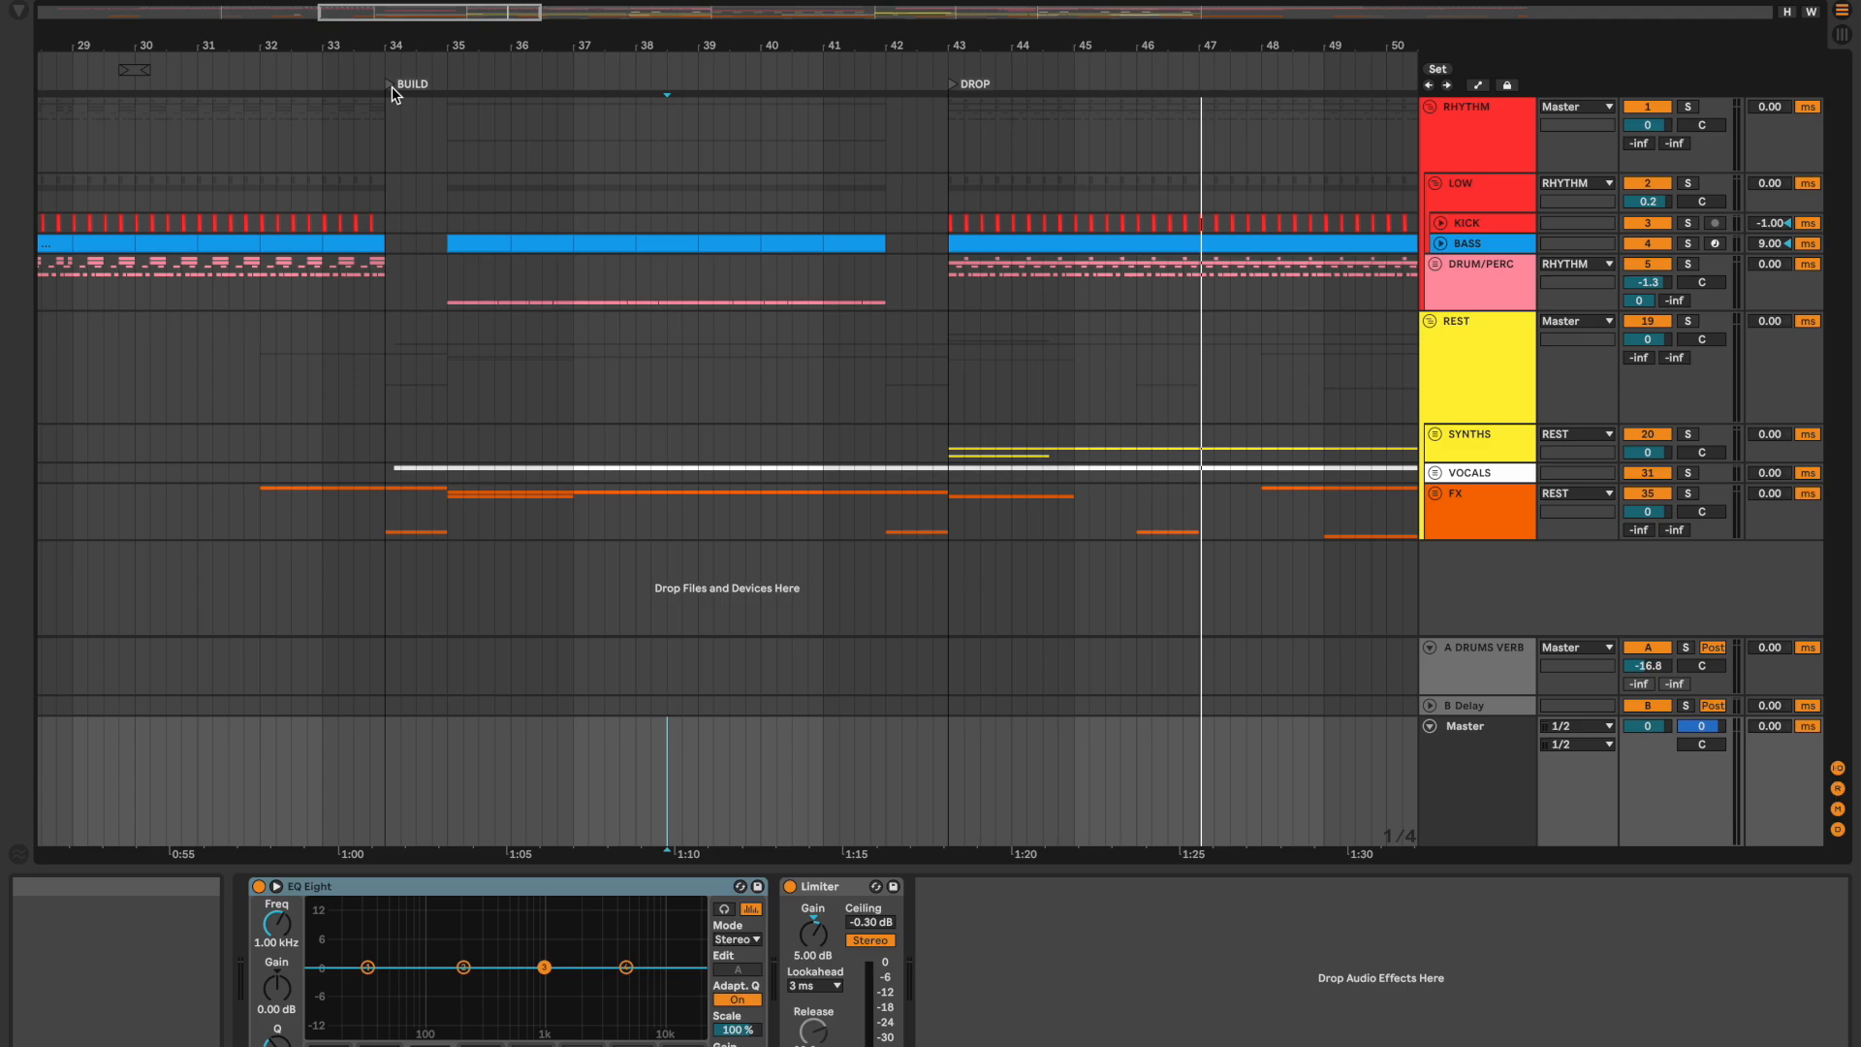
# Step: Play the arrangement from the BUILD locator into the drop, and stop playback there
pyautogui.click(392, 85)
pyautogui.press('space')
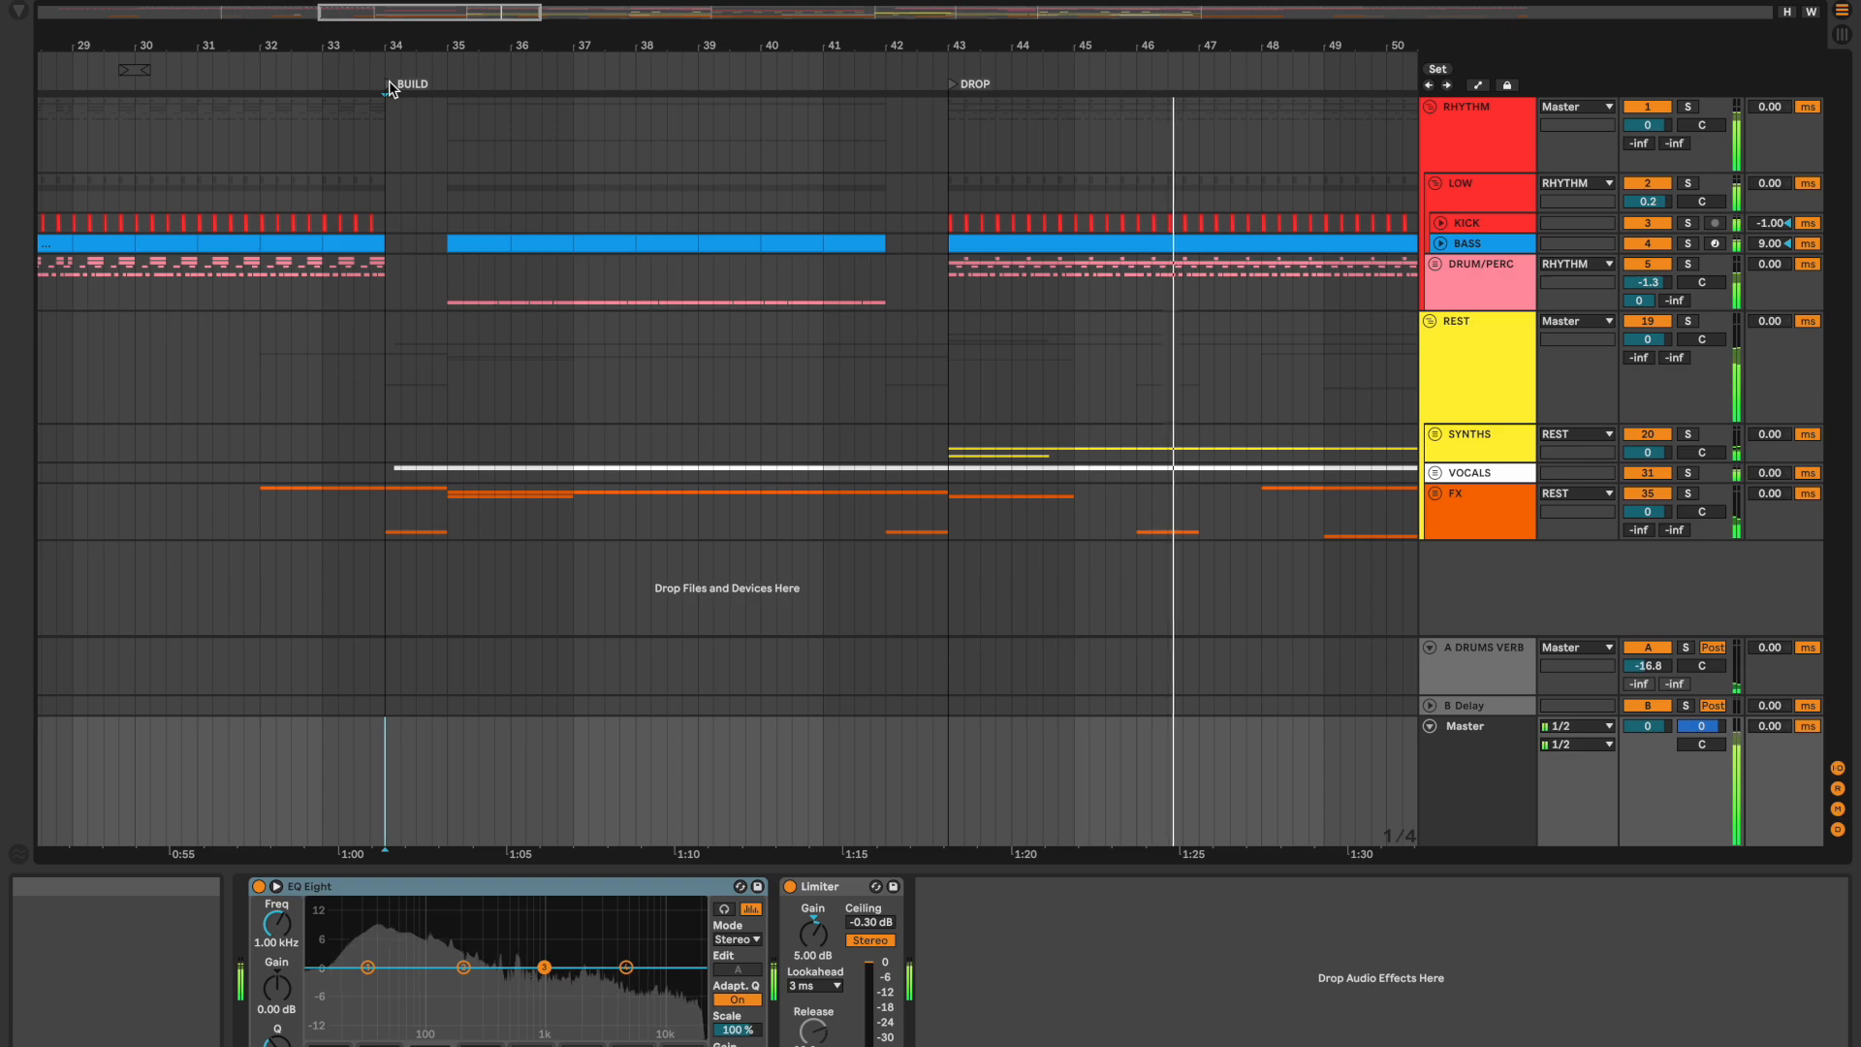
pyautogui.press('space')
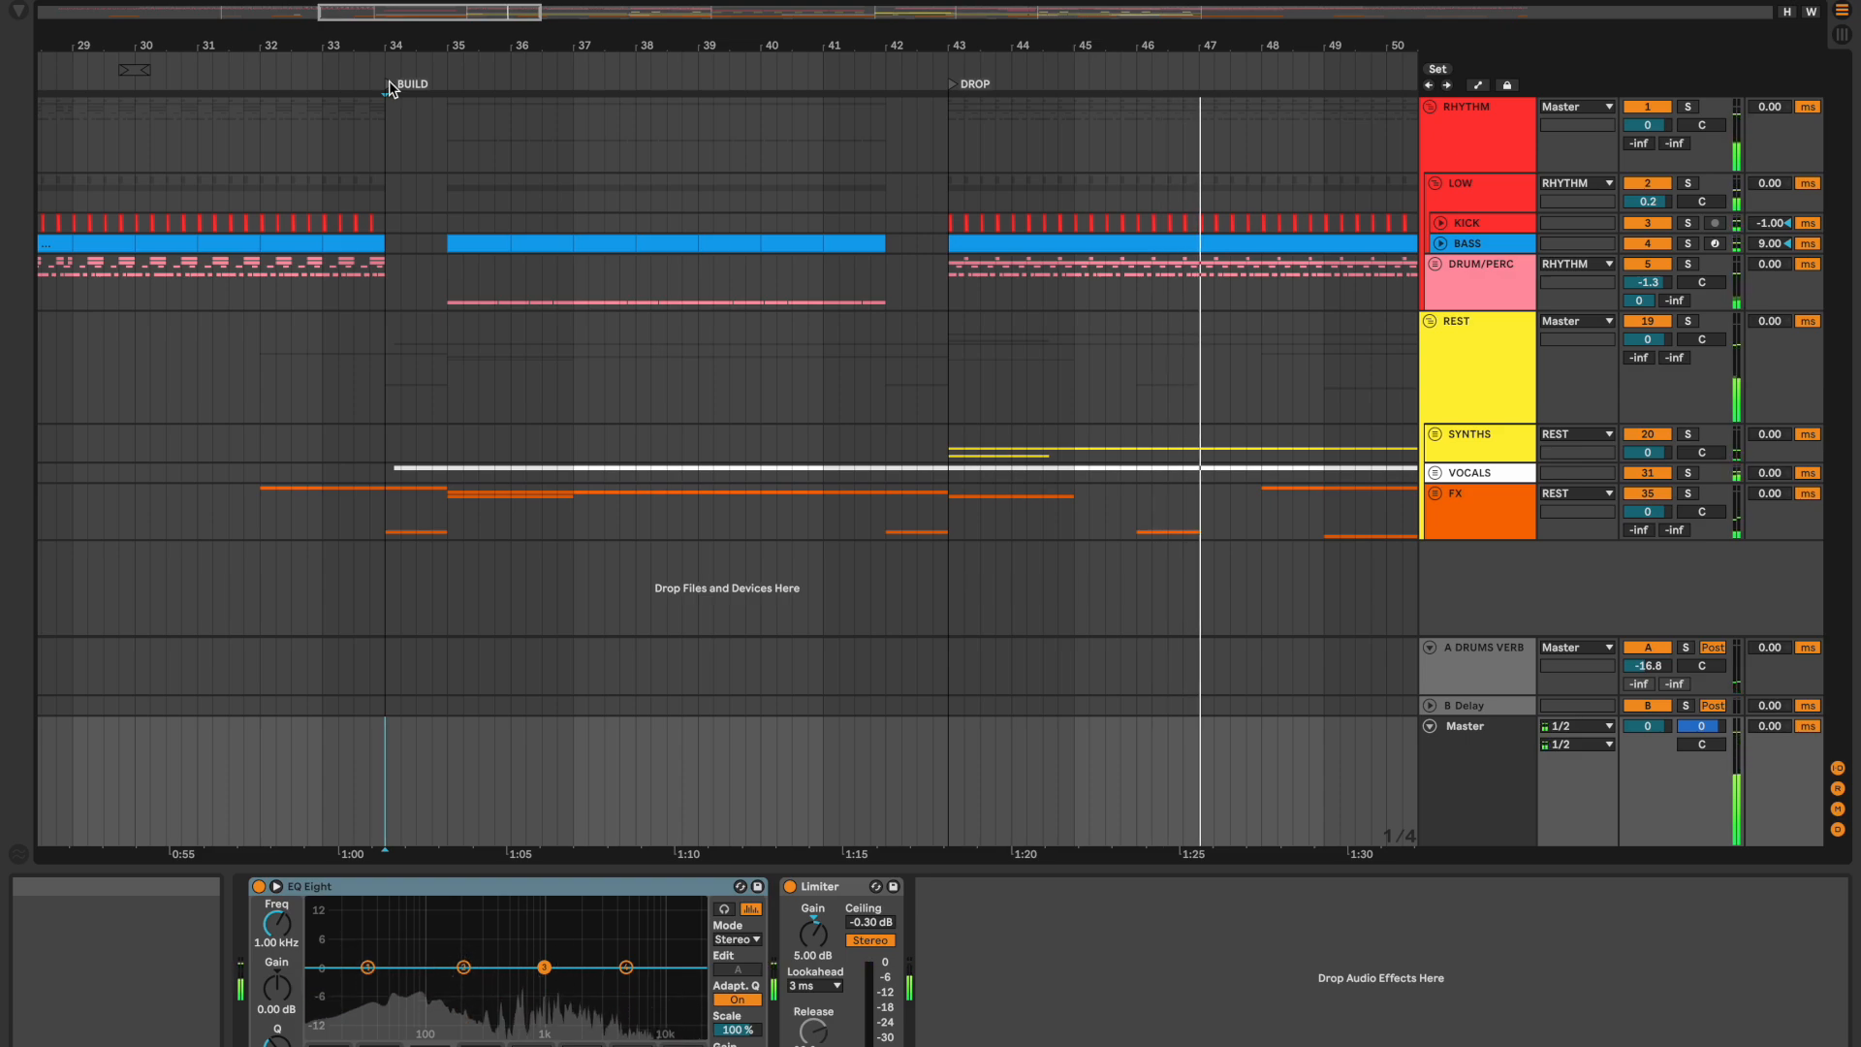
pyautogui.click(671, 766)
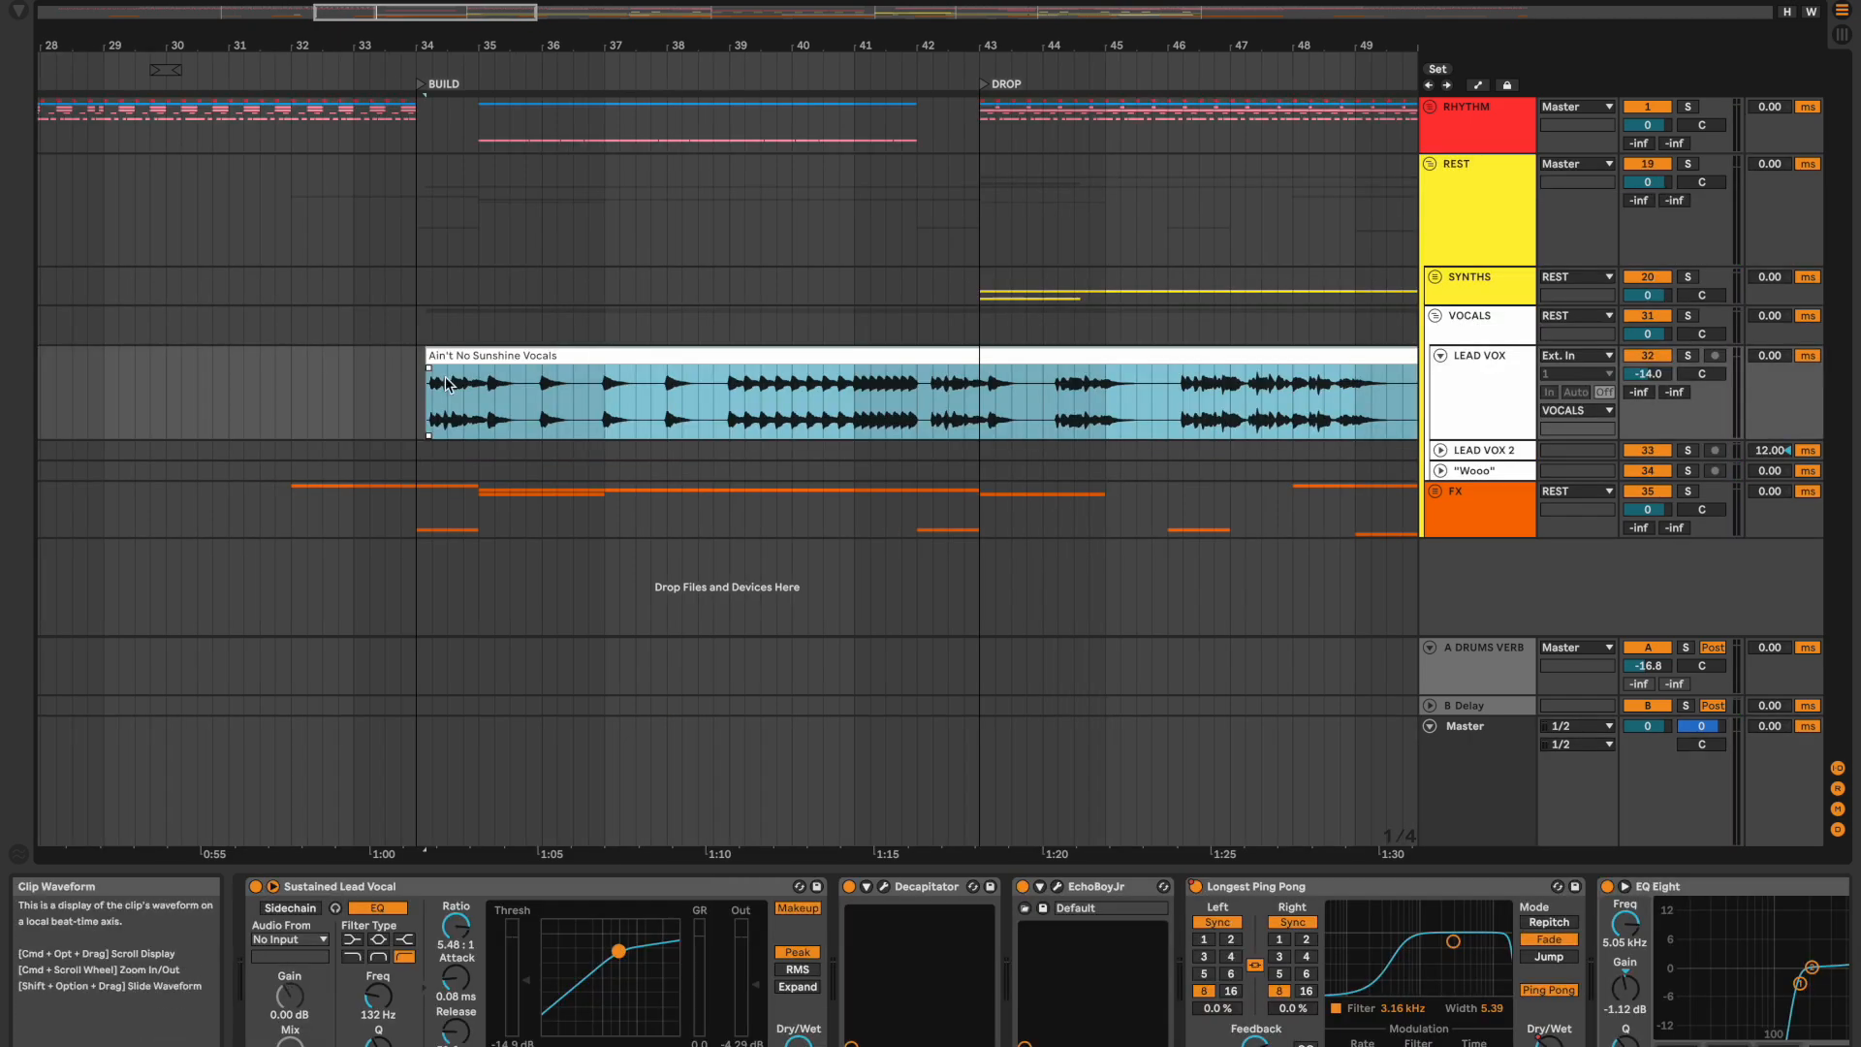
# Step: Solo the LEAD VOX track and play the vocals from the start of the build
pyautogui.click(402, 397)
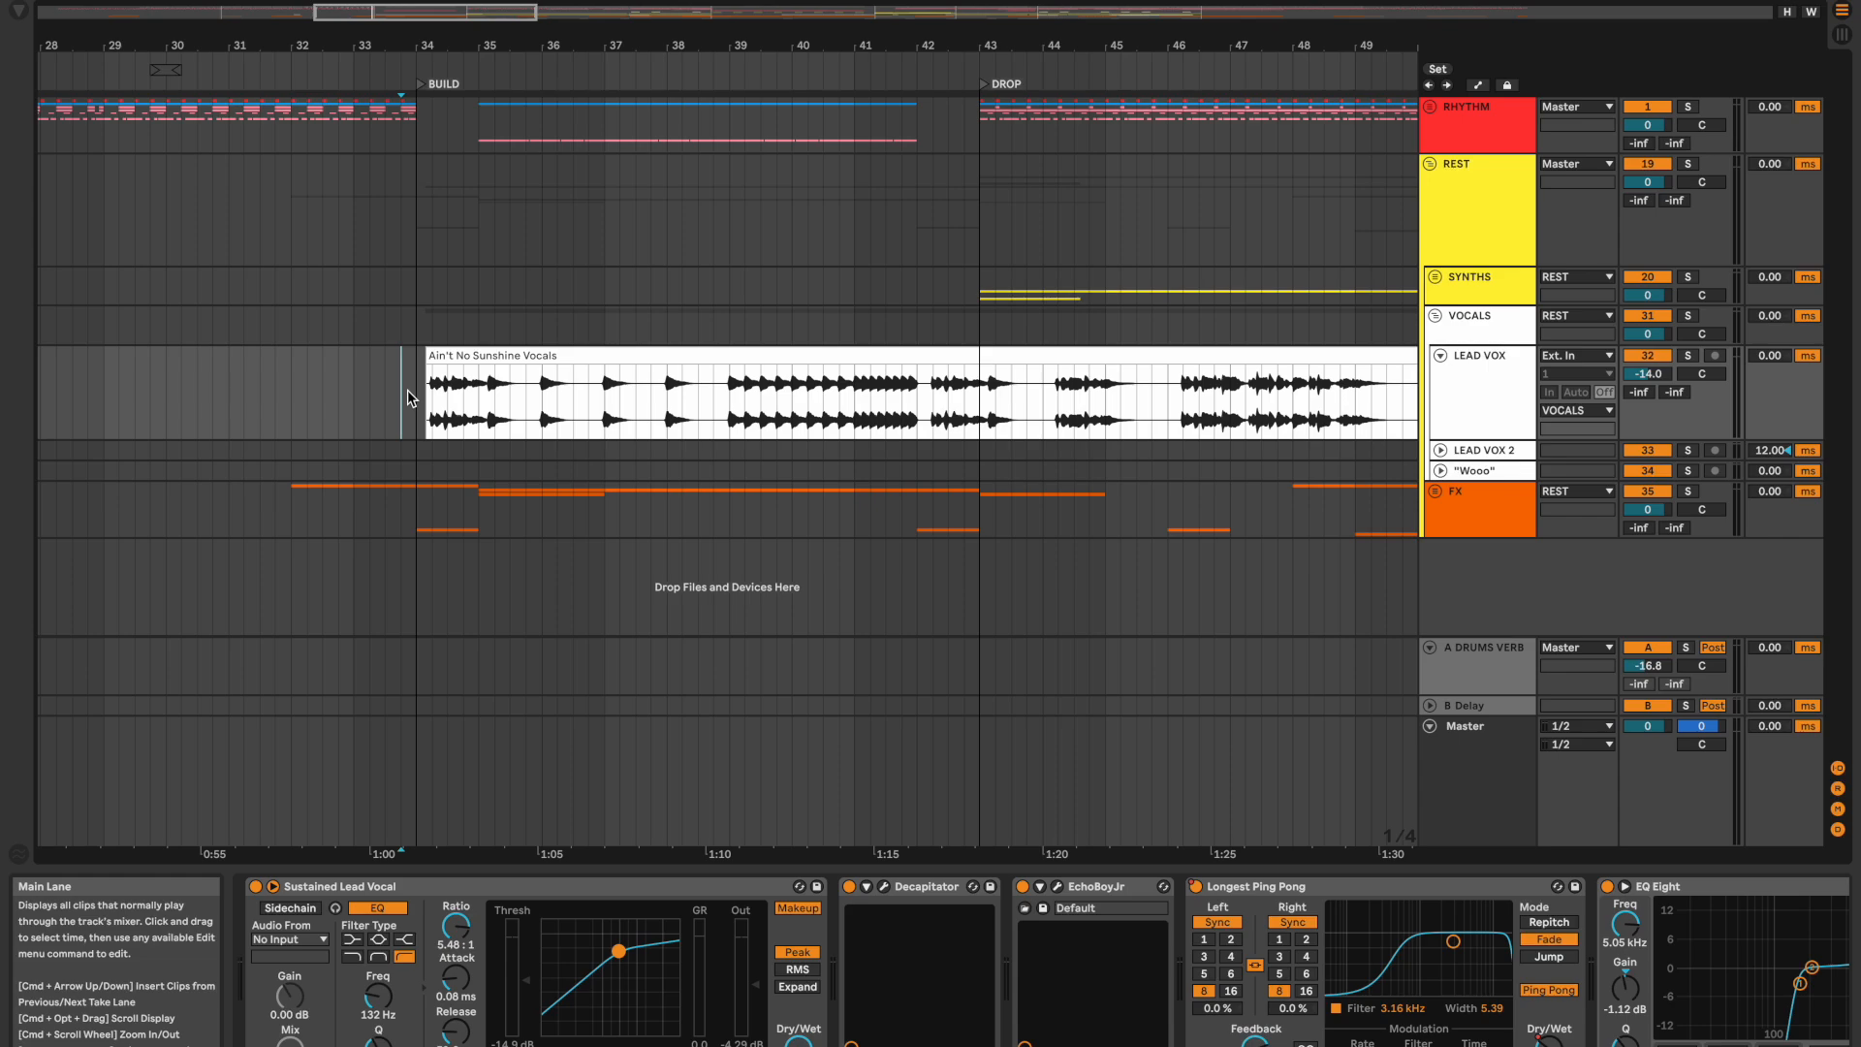
pyautogui.click(416, 781)
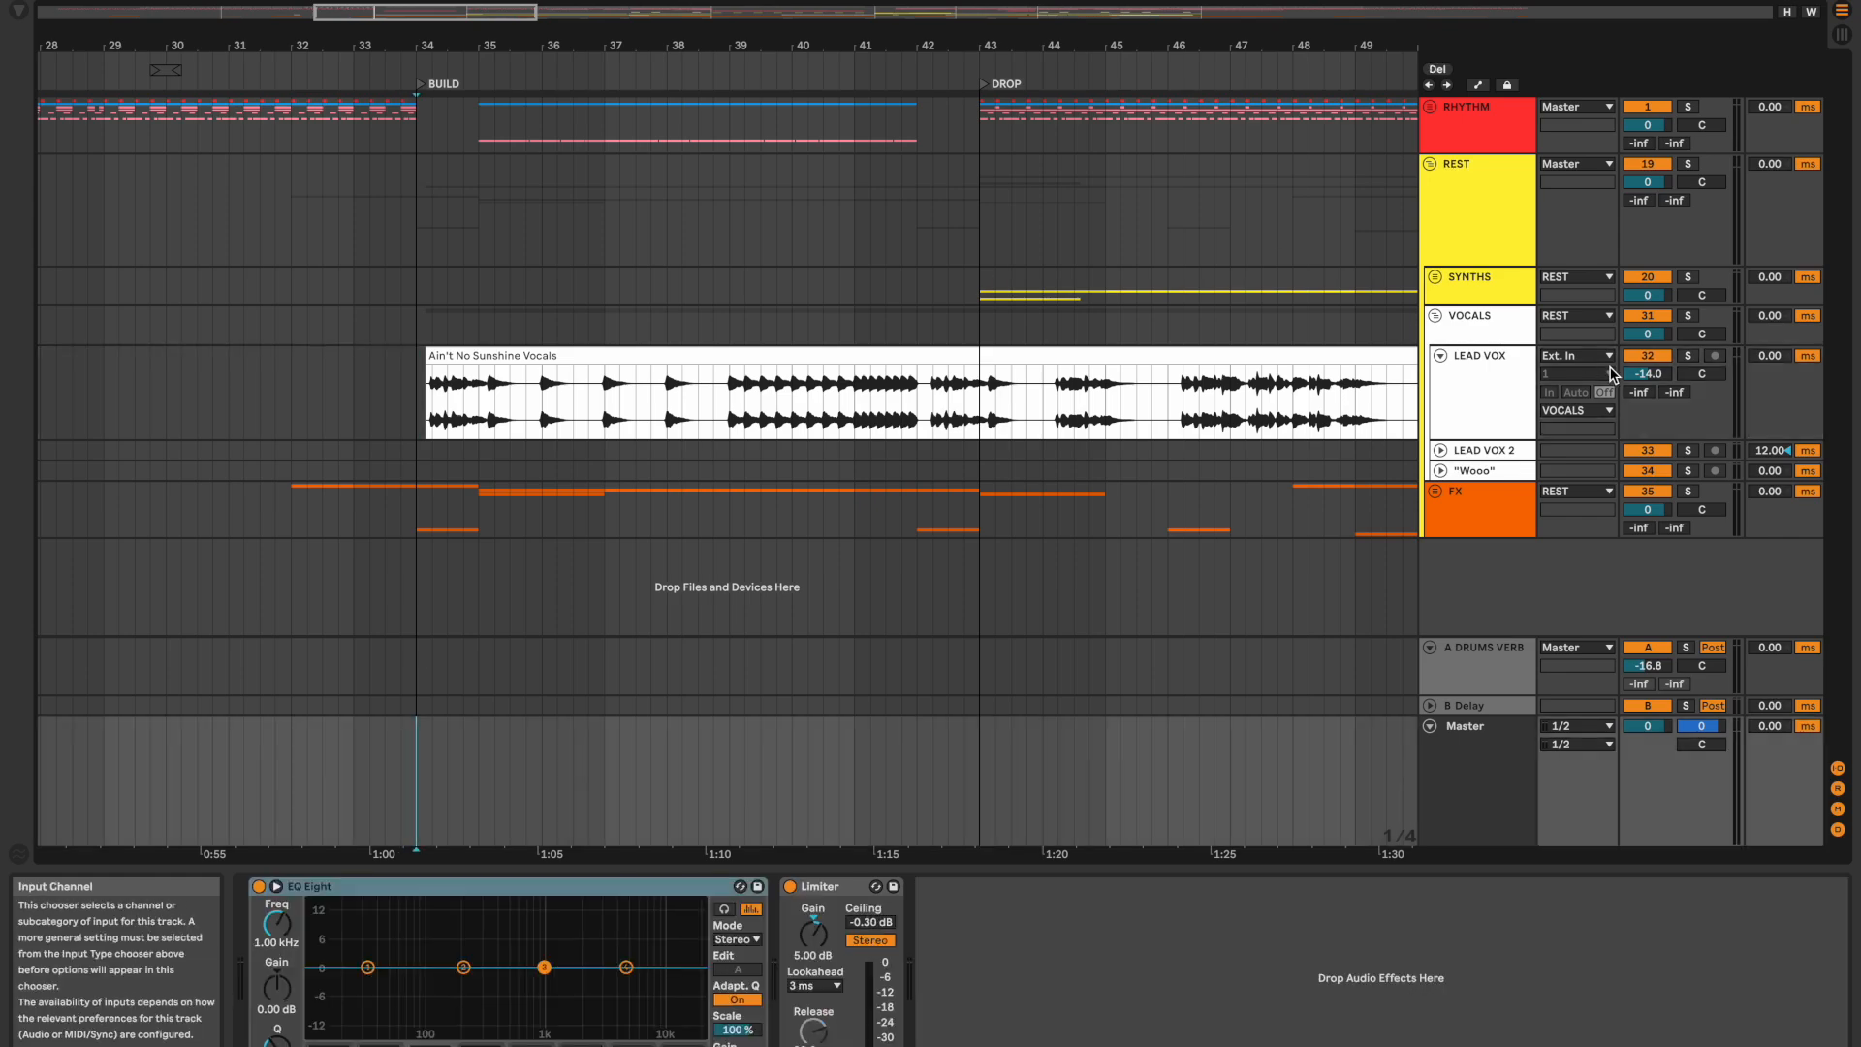
pyautogui.click(1687, 355)
pyautogui.press('space')
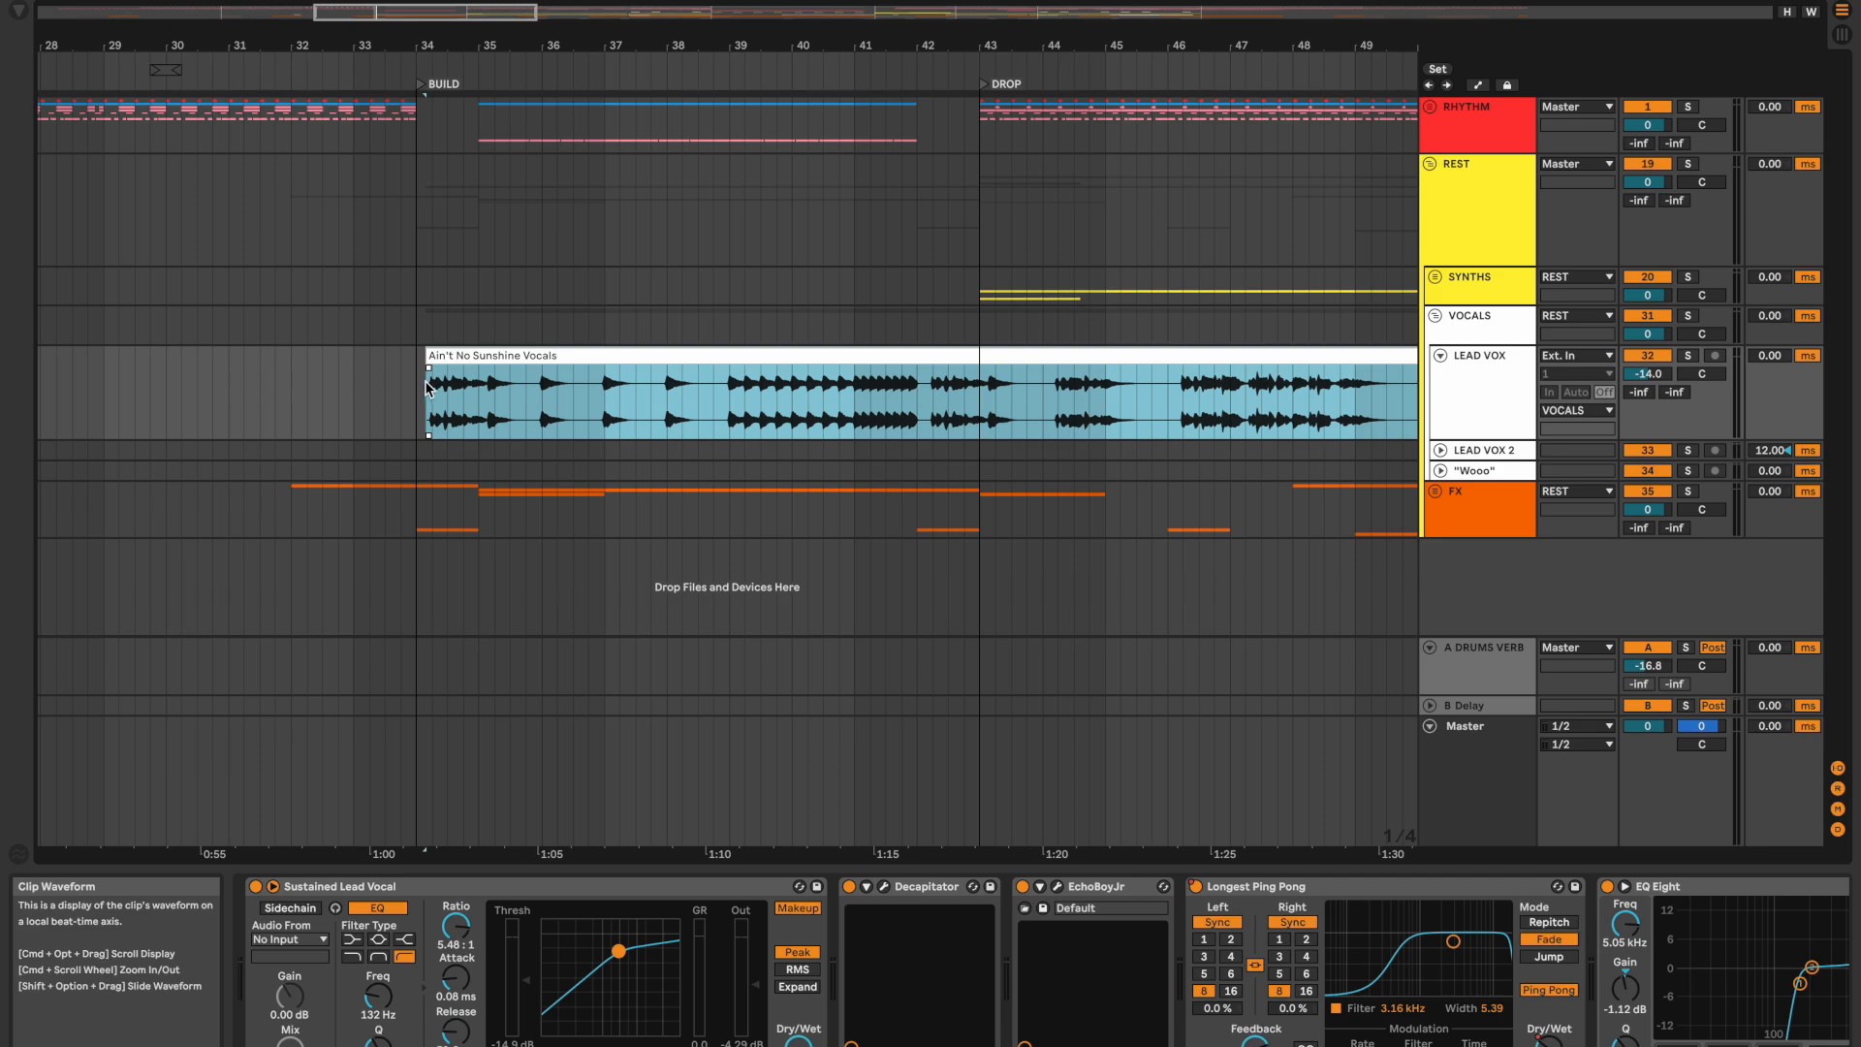
pyautogui.click(408, 392)
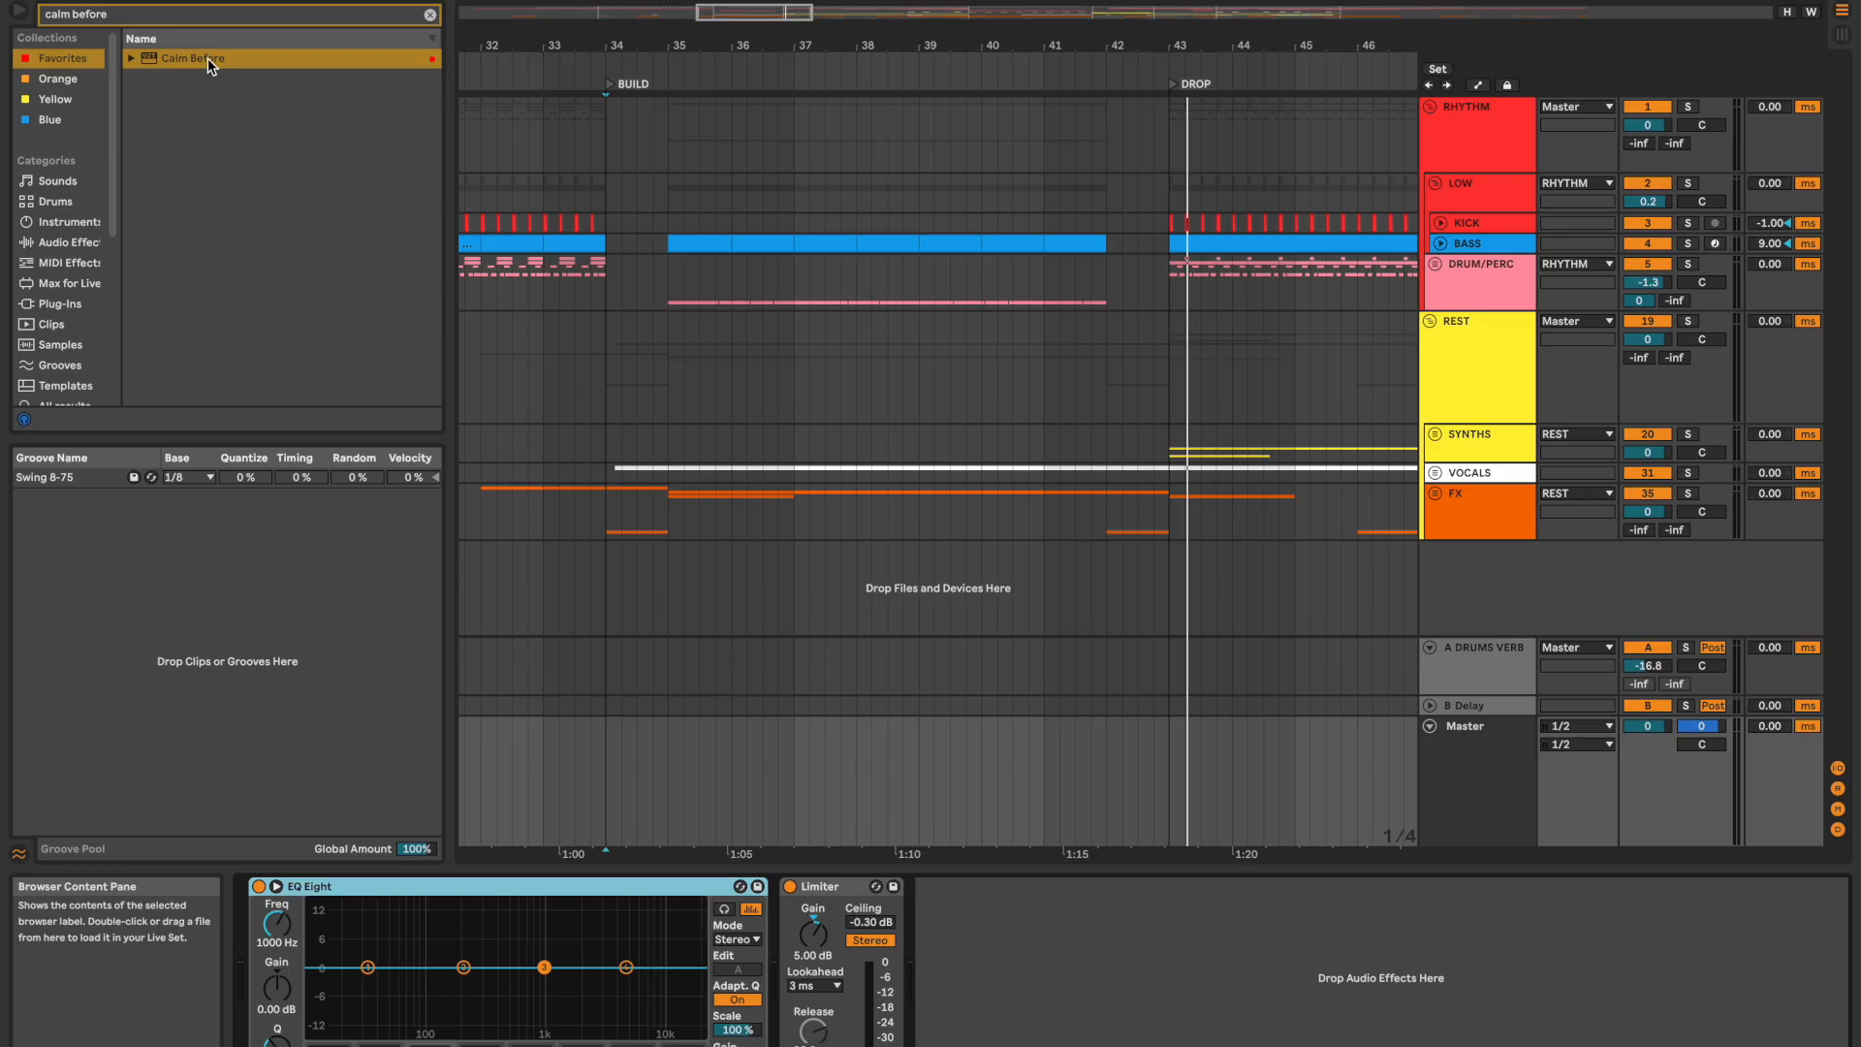
# Step: Load the Calm Before plugin on the Master track and place it ahead of EQ Eight in the device chain
pyautogui.doubleClick(208, 59)
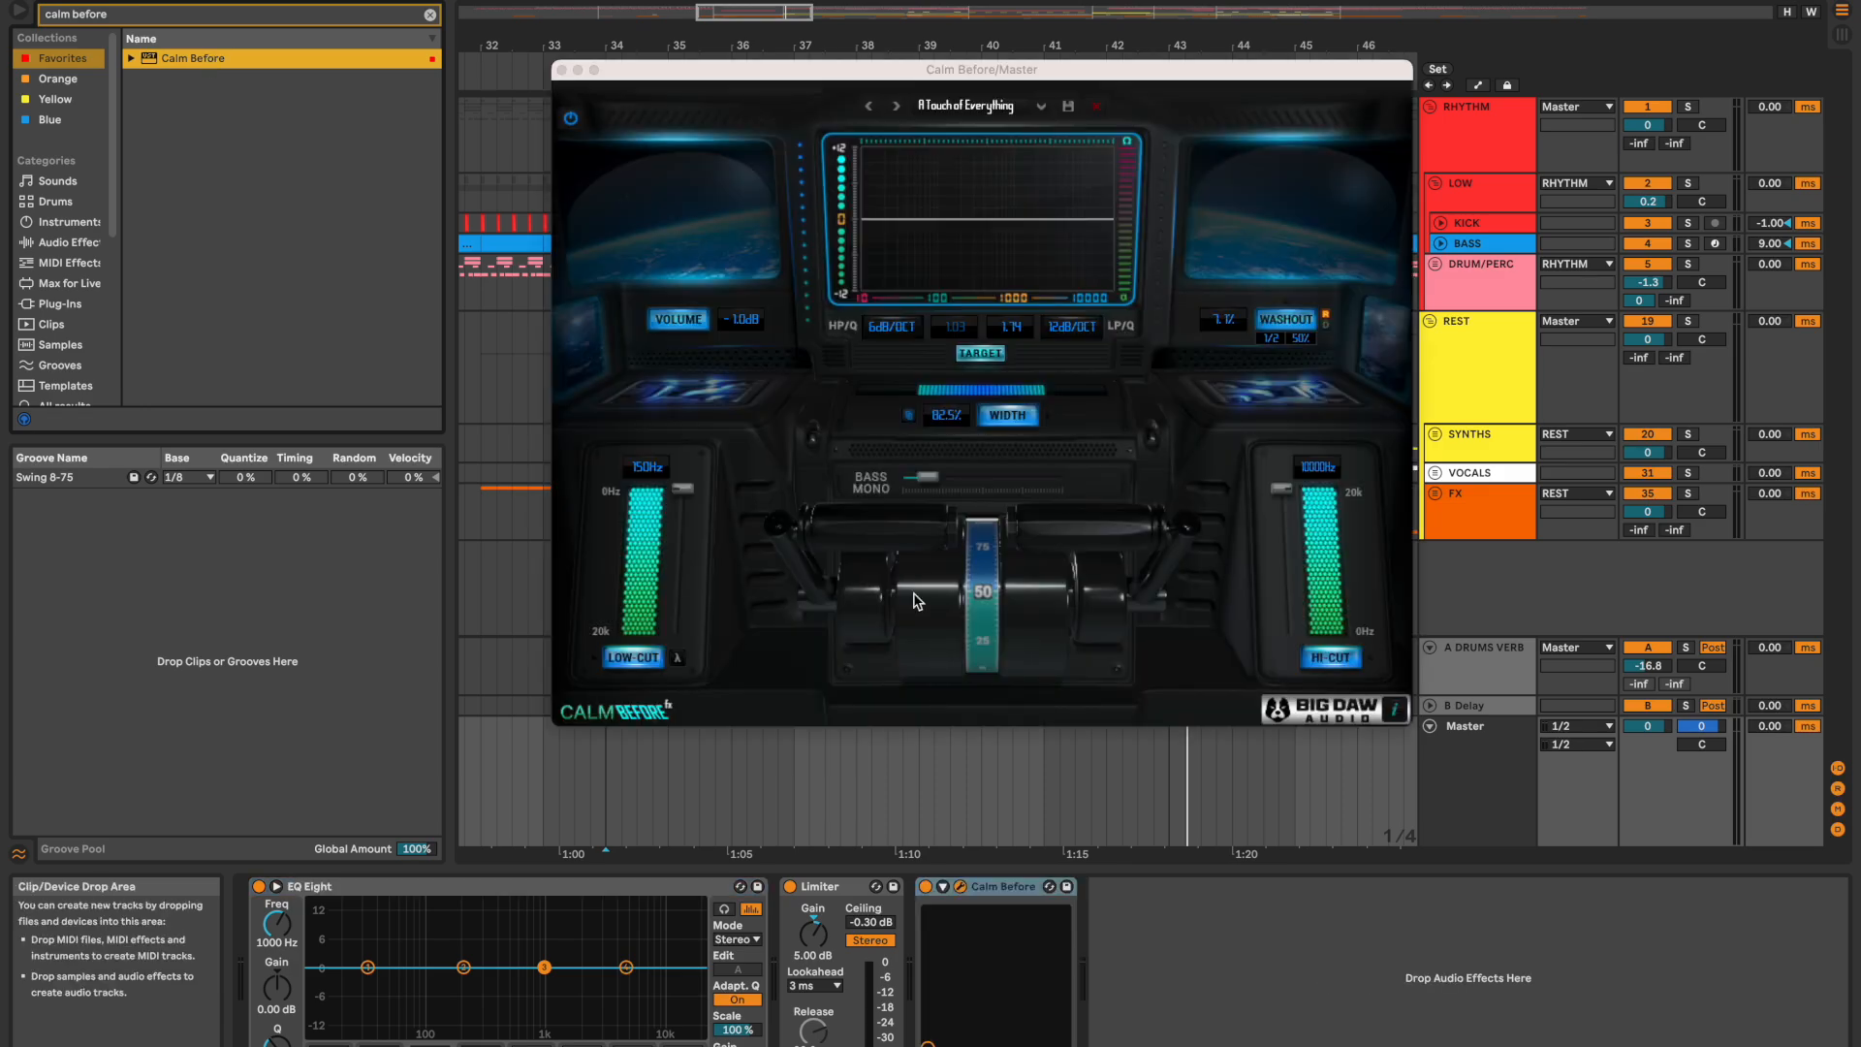
pyautogui.moveTo(989, 887); pyautogui.dragTo(271, 890)
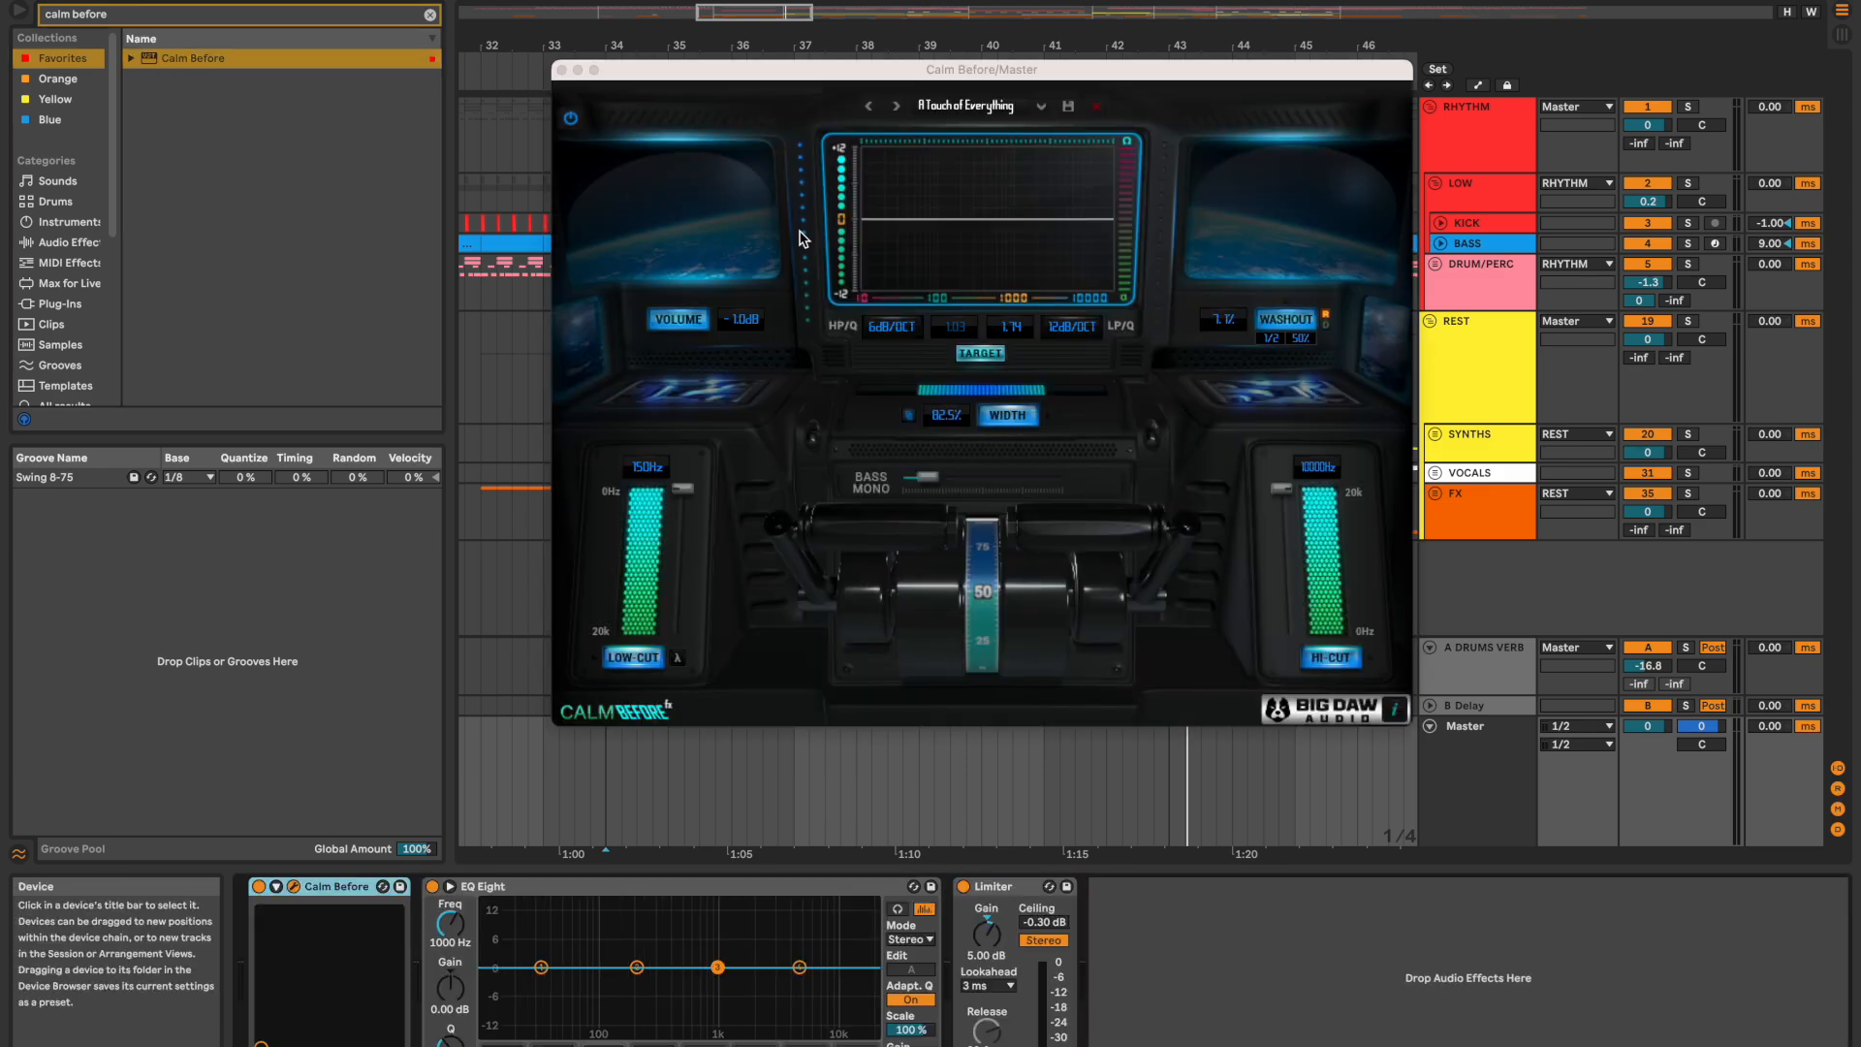
pyautogui.moveTo(922, 74); pyautogui.dragTo(925, 60)
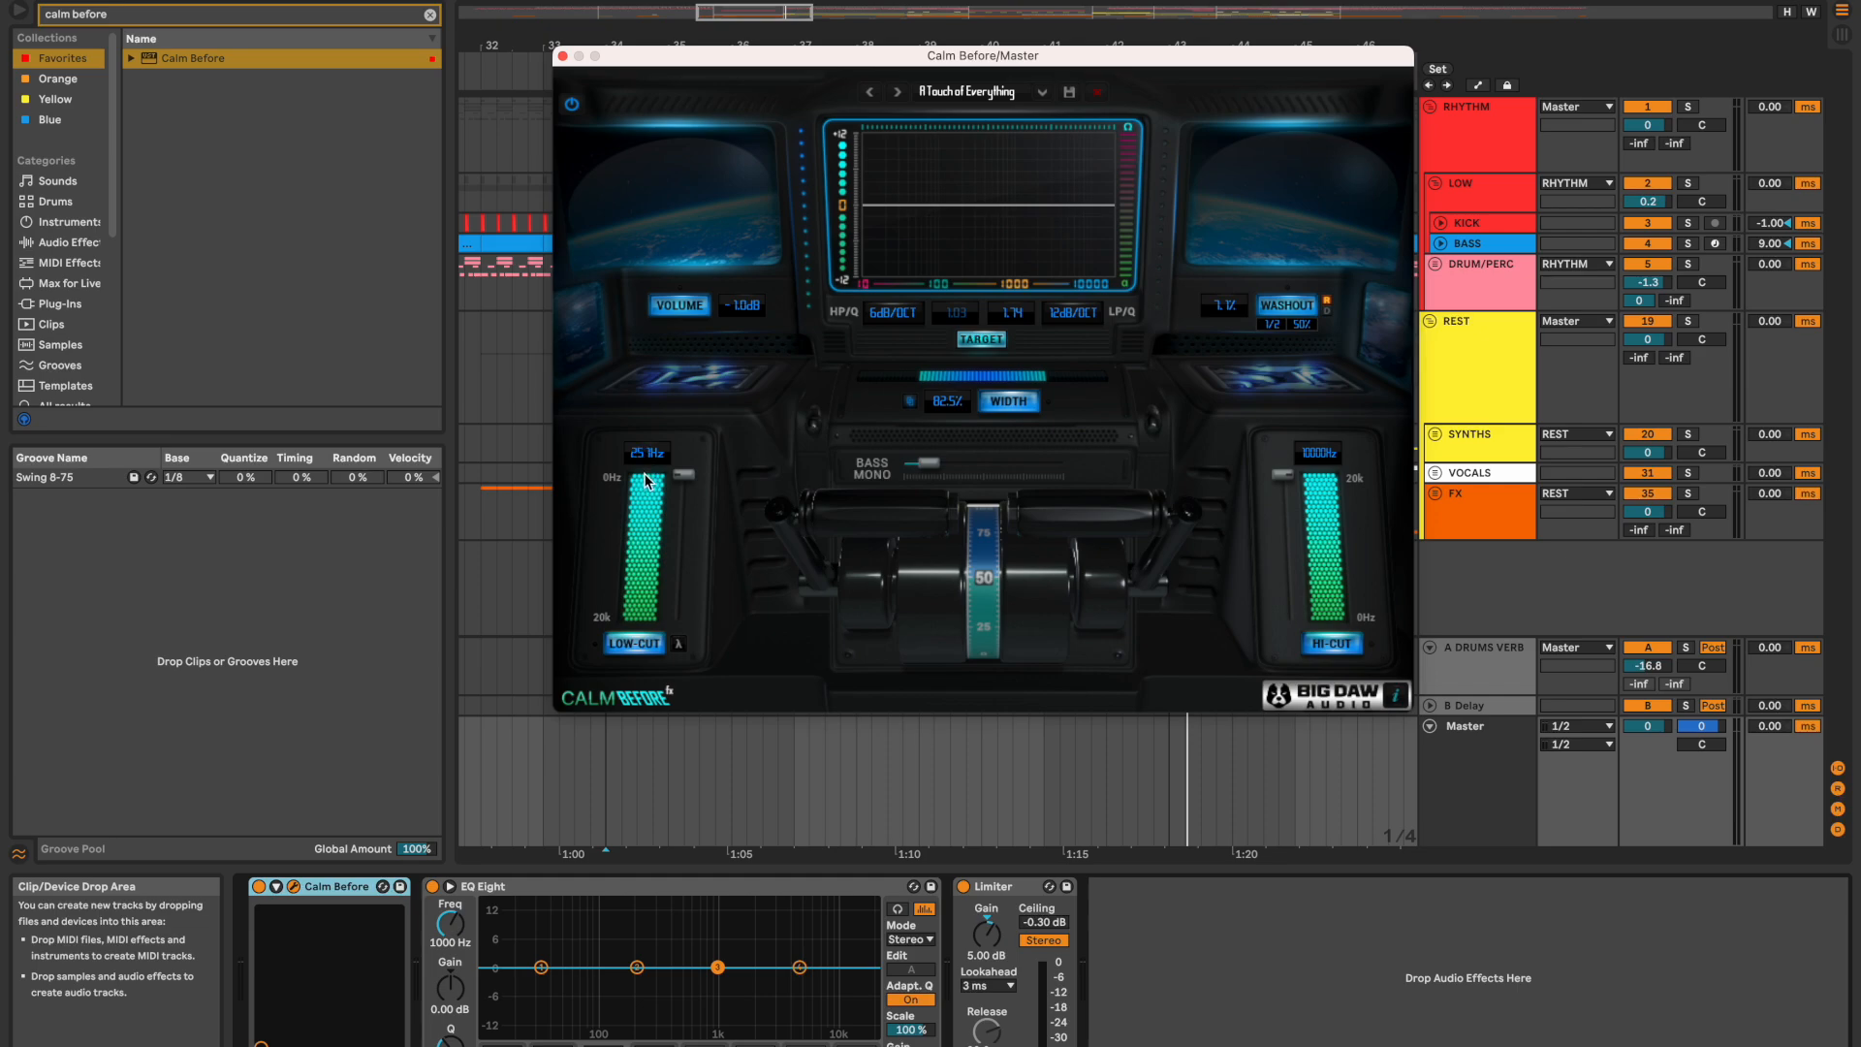
# Step: Set the Calm Before target width to 65% and its target volume to -2 dB
pyautogui.doubleClick(947, 407)
pyautogui.write('65')
pyautogui.press('Return')
pyautogui.doubleClick(742, 306)
pyautogui.write('-2')
pyautogui.press('Return')
# Step: Automate The Handle on the Master from 1.00 at the BUILD locator down to its minimum at bar 42, returning to 1.00 at the DROP
pyautogui.press('a')
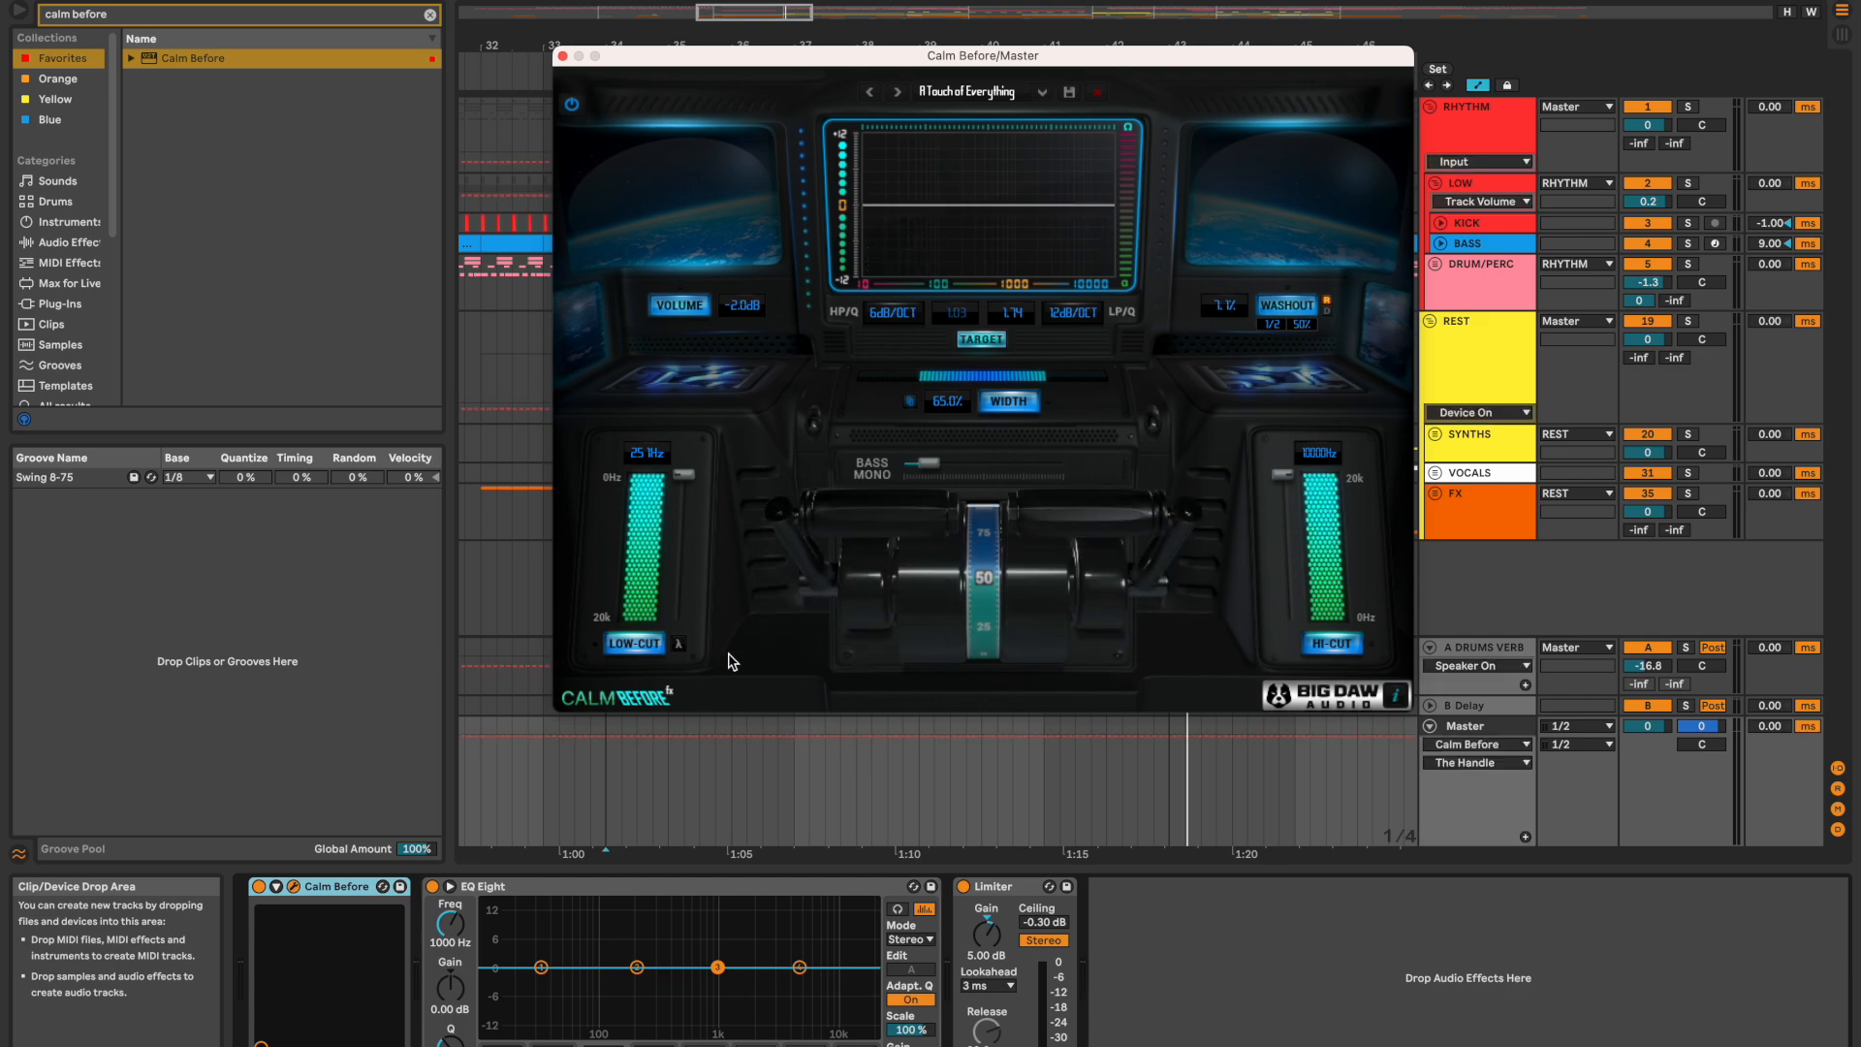
pyautogui.click(1105, 737)
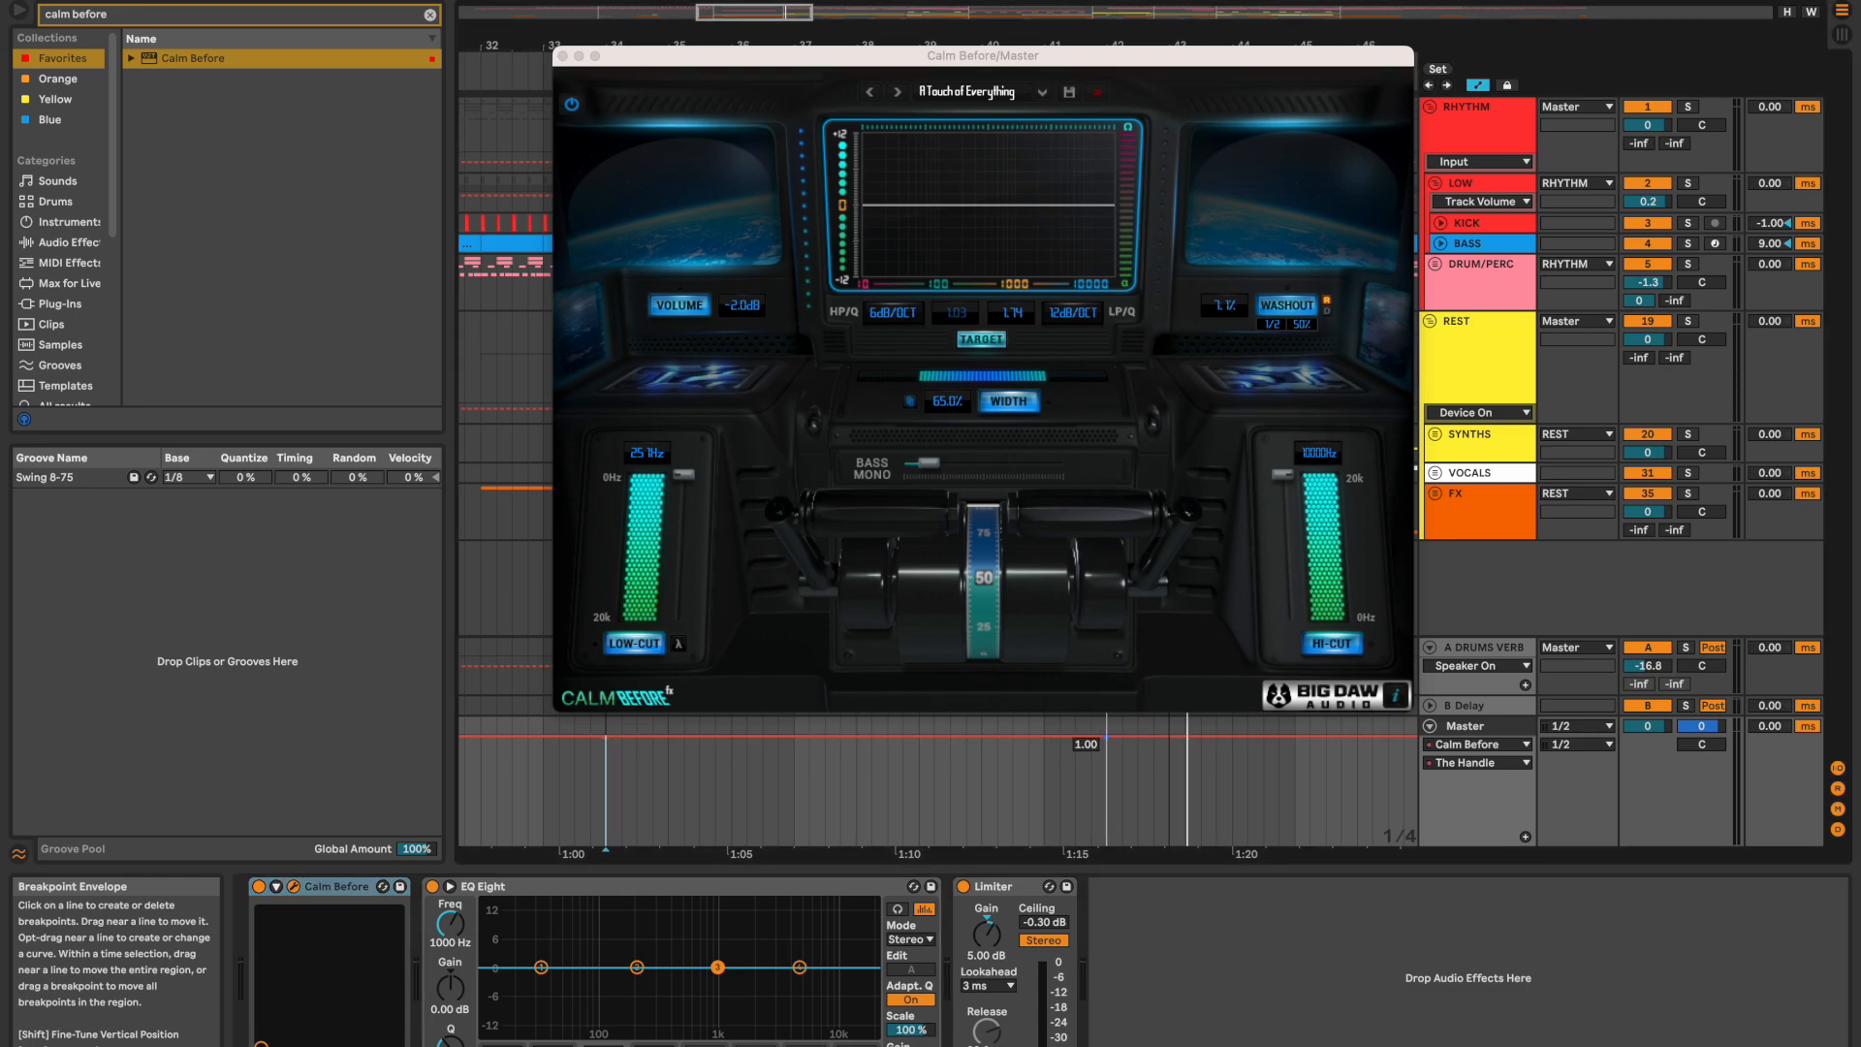
pyautogui.rightClick(1161, 742)
pyautogui.press('Escape')
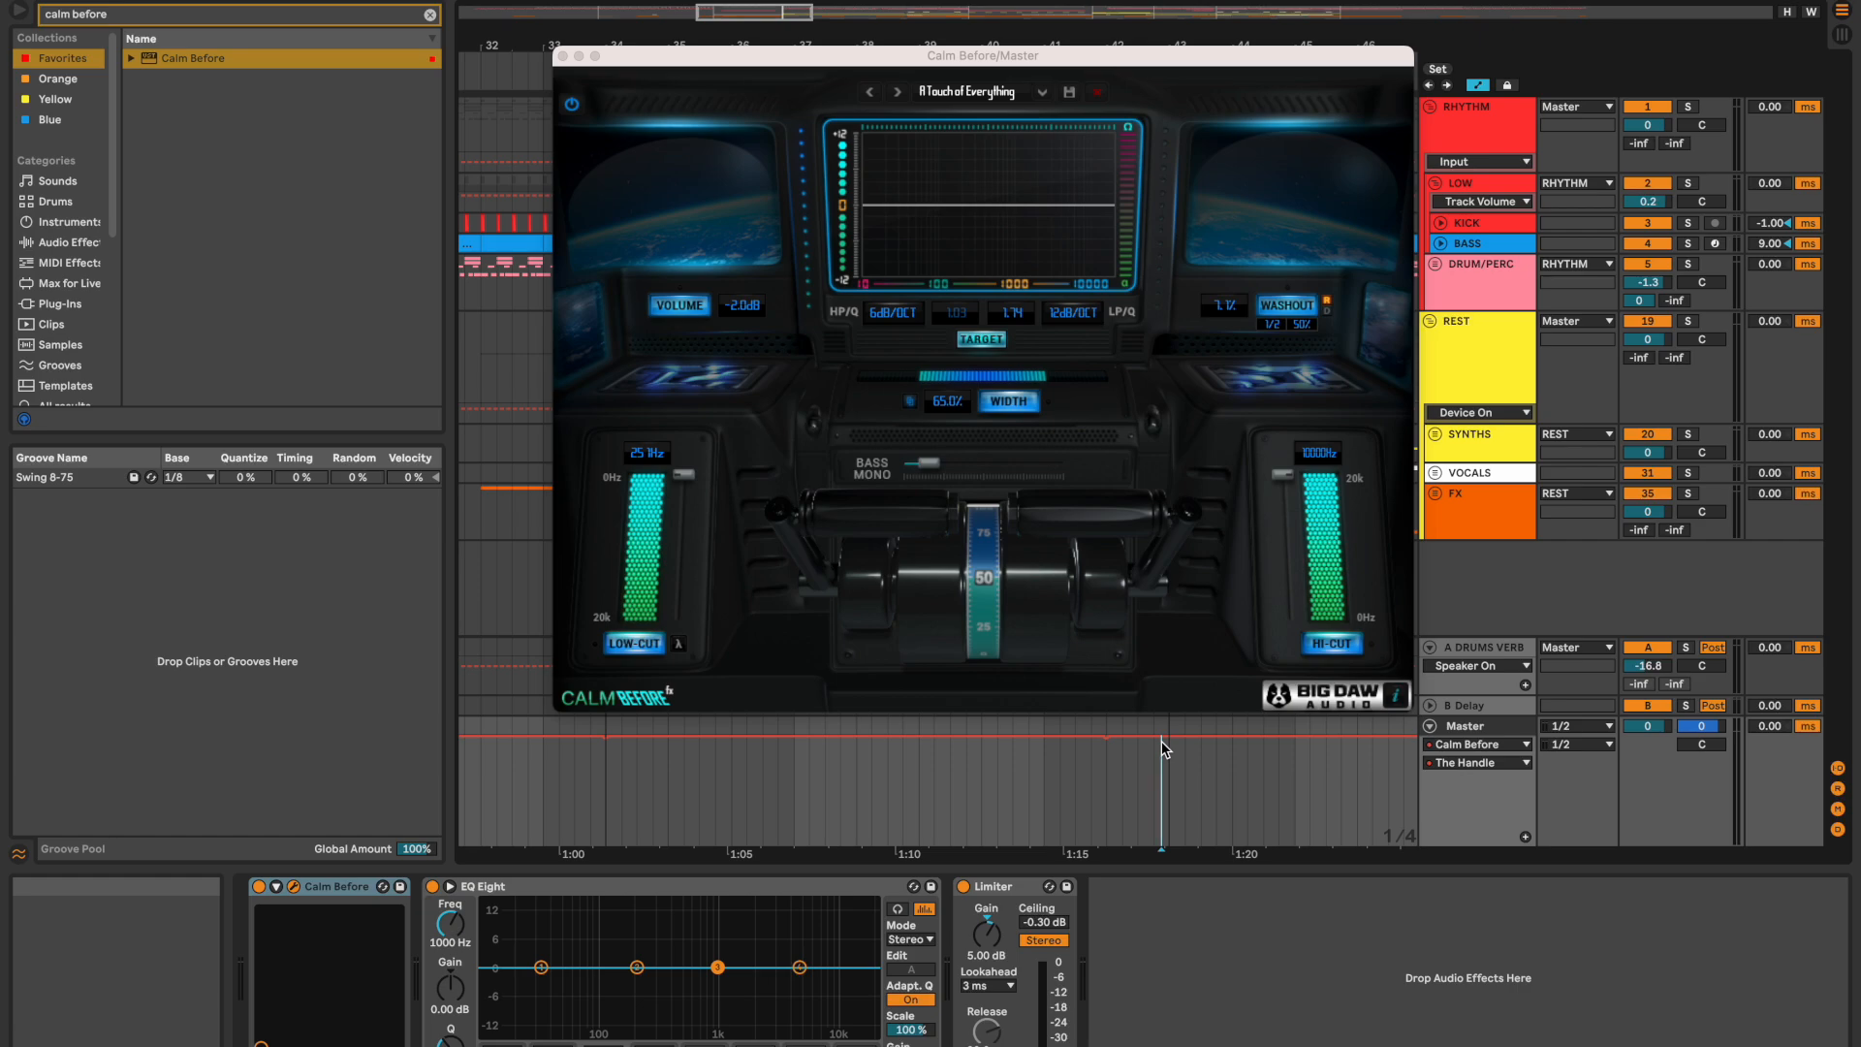
pyautogui.click(1169, 738)
pyautogui.moveTo(1147, 738); pyautogui.dragTo(1167, 849)
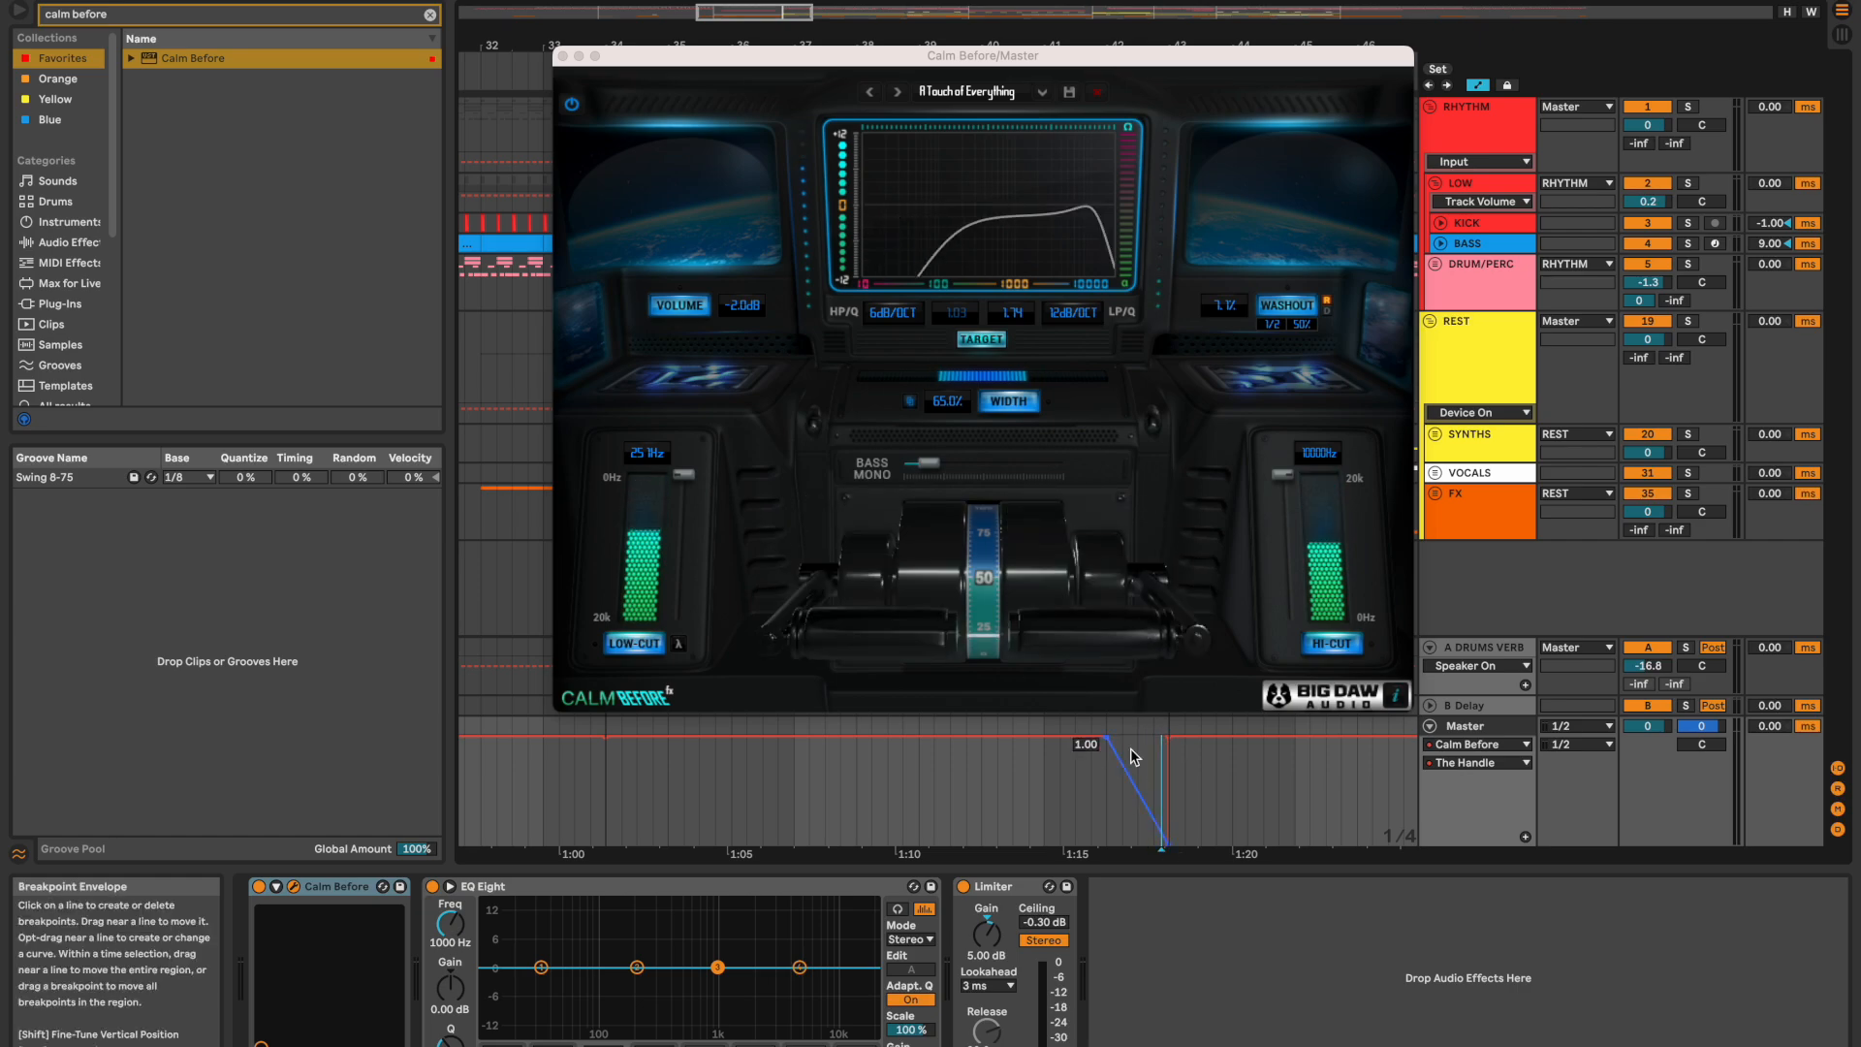
pyautogui.moveTo(1110, 745); pyautogui.dragTo(1111, 851)
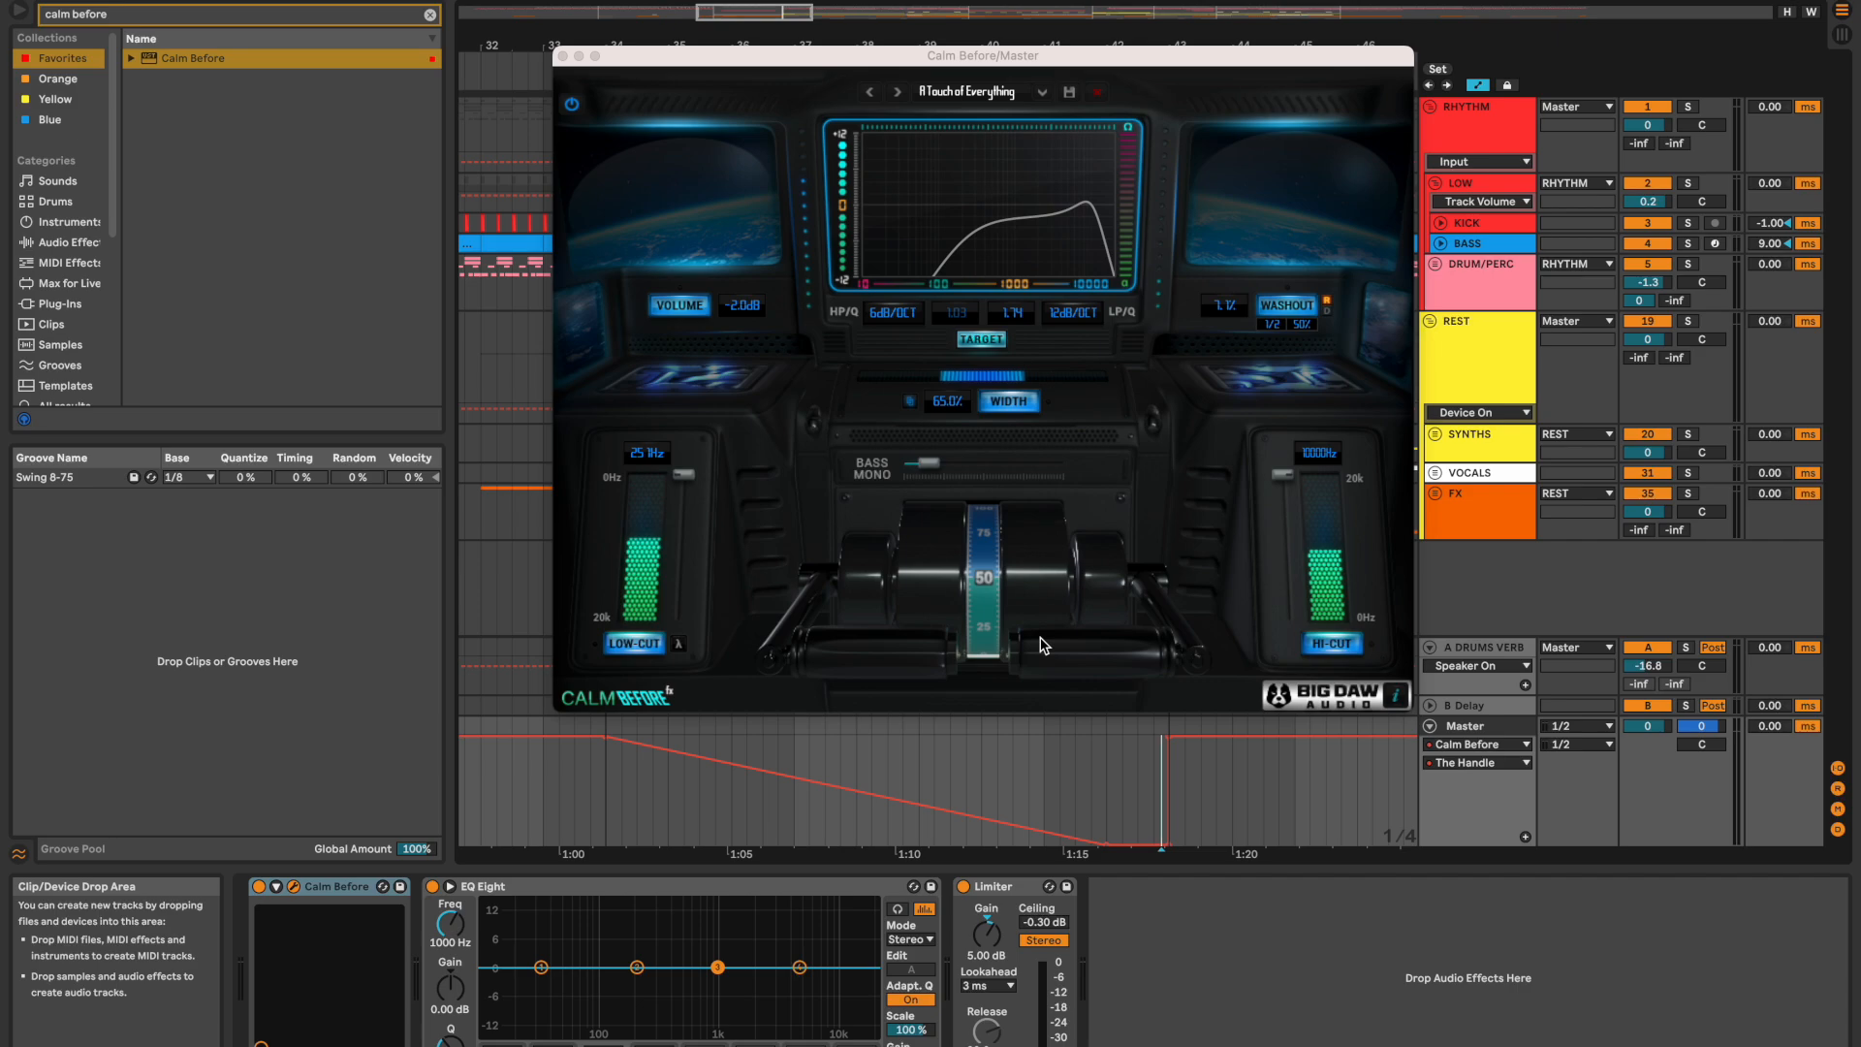
# Step: Play the build from just before its start into the drop to hear the handle automation
pyautogui.click(593, 793)
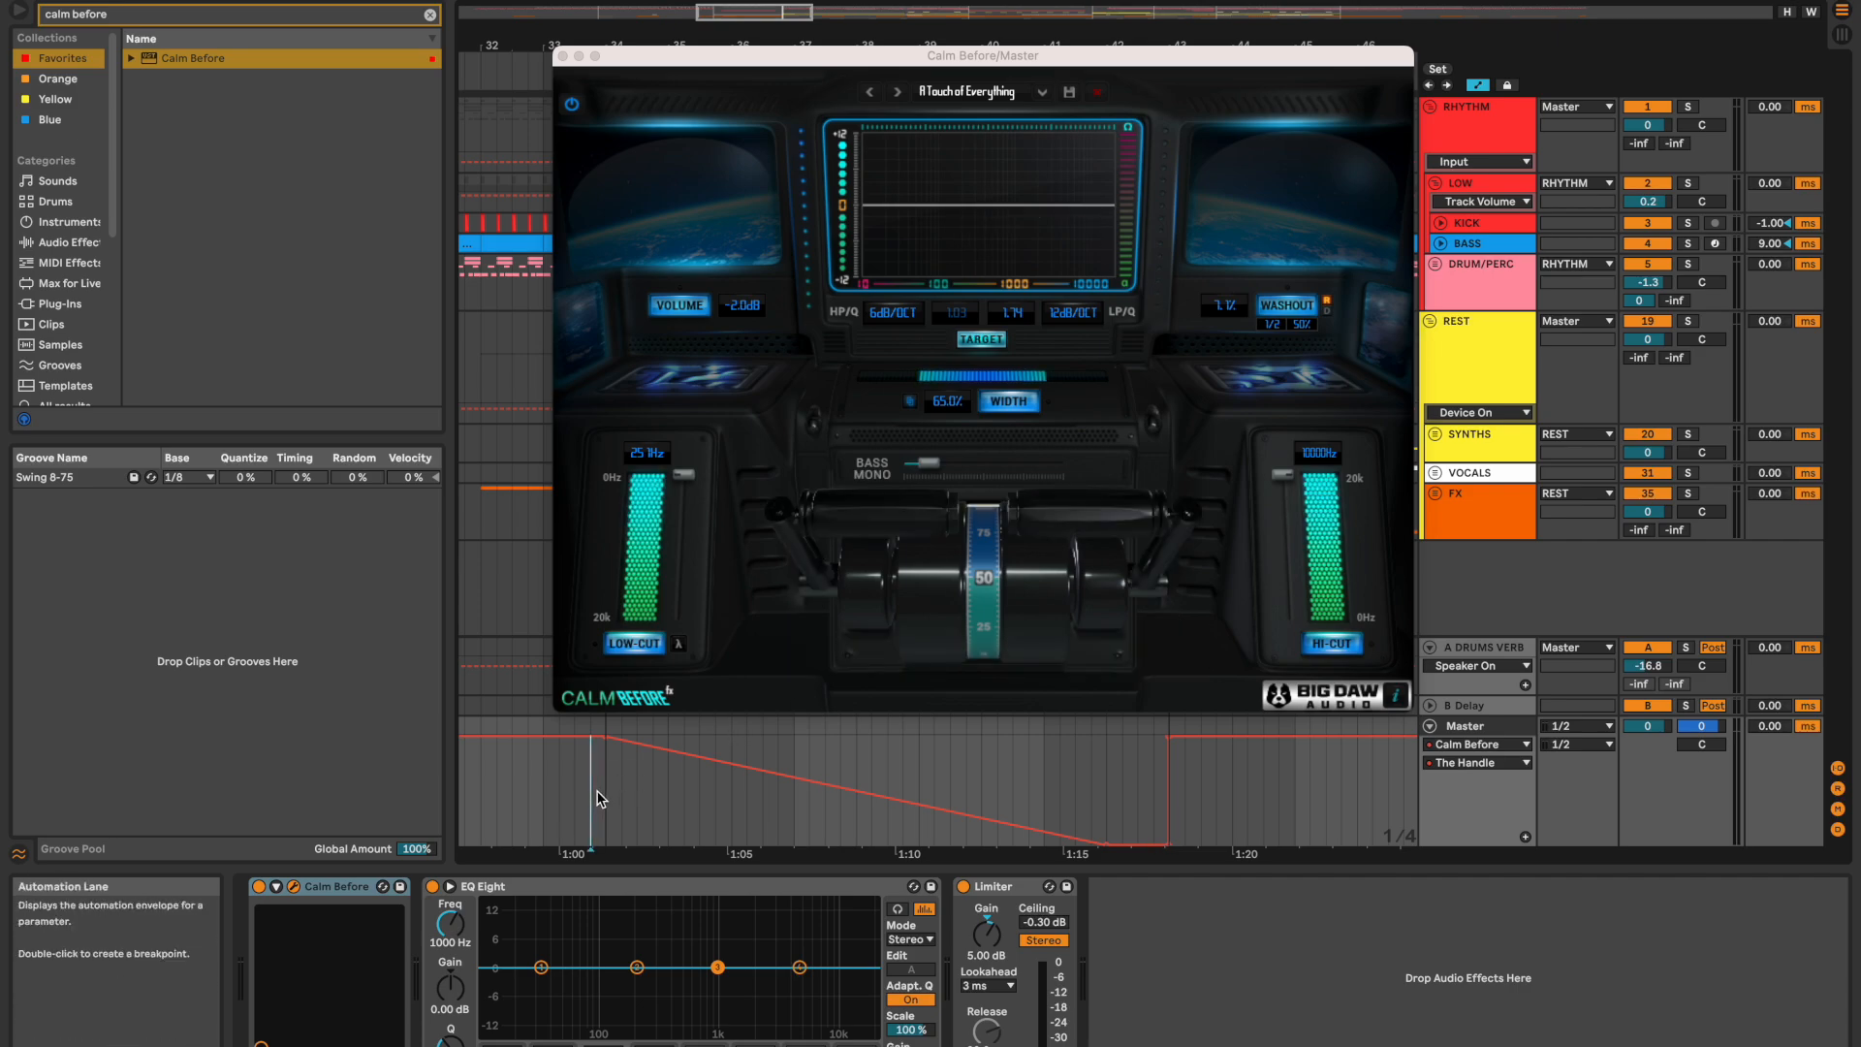
pyautogui.press('space')
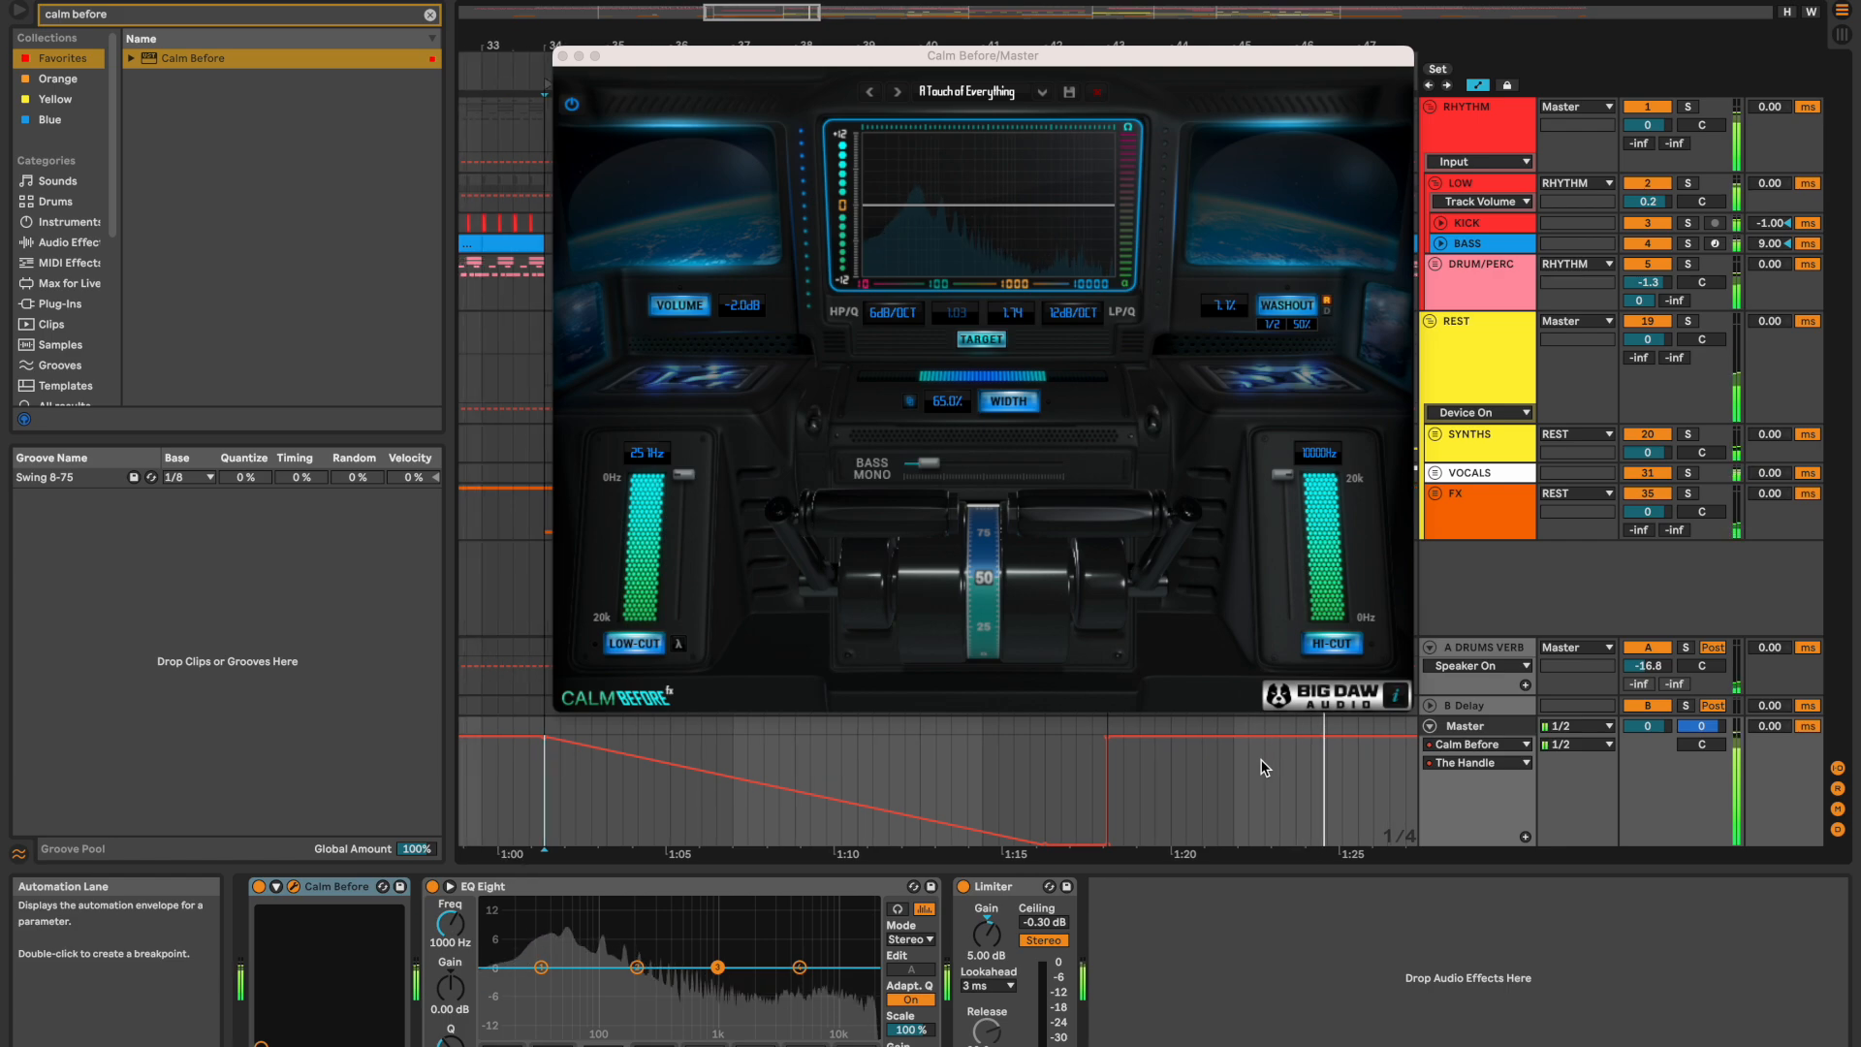
pyautogui.press('space')
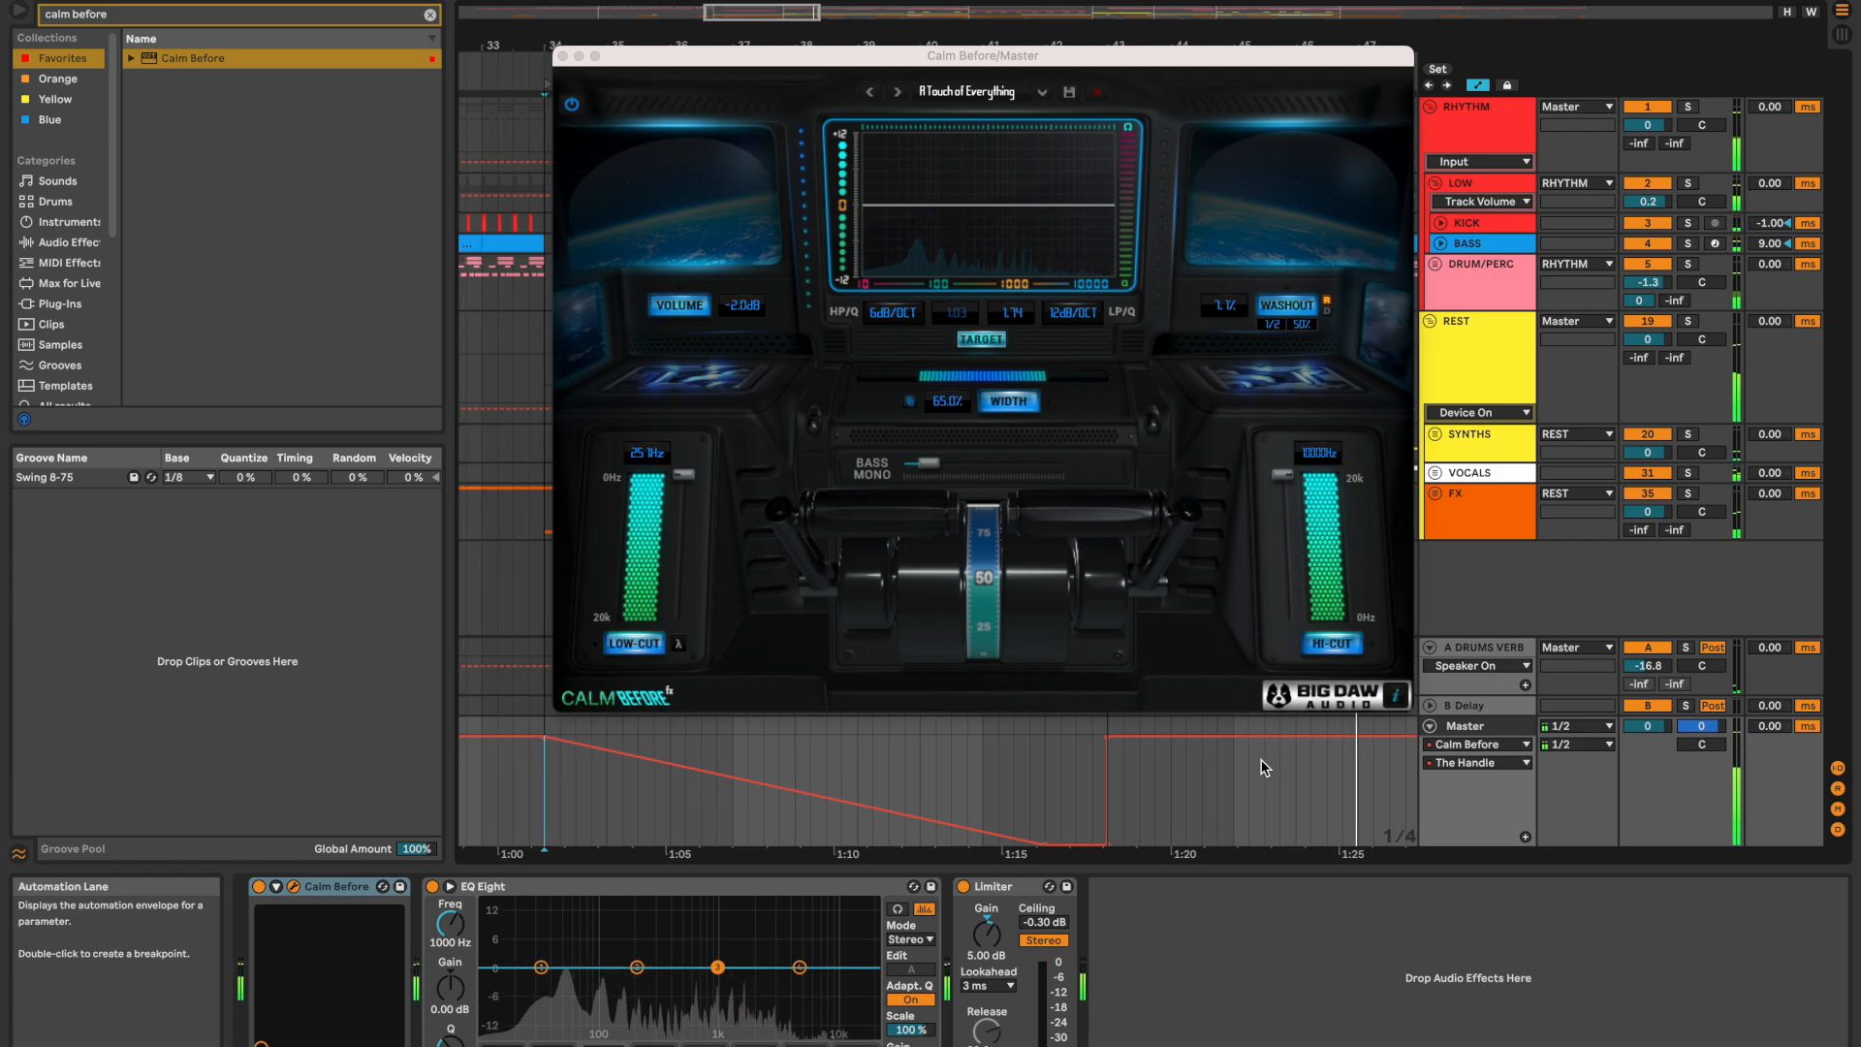
# Step: Raise the Calm Before washout target and play from the middle of the build into the drop
pyautogui.click(1228, 308)
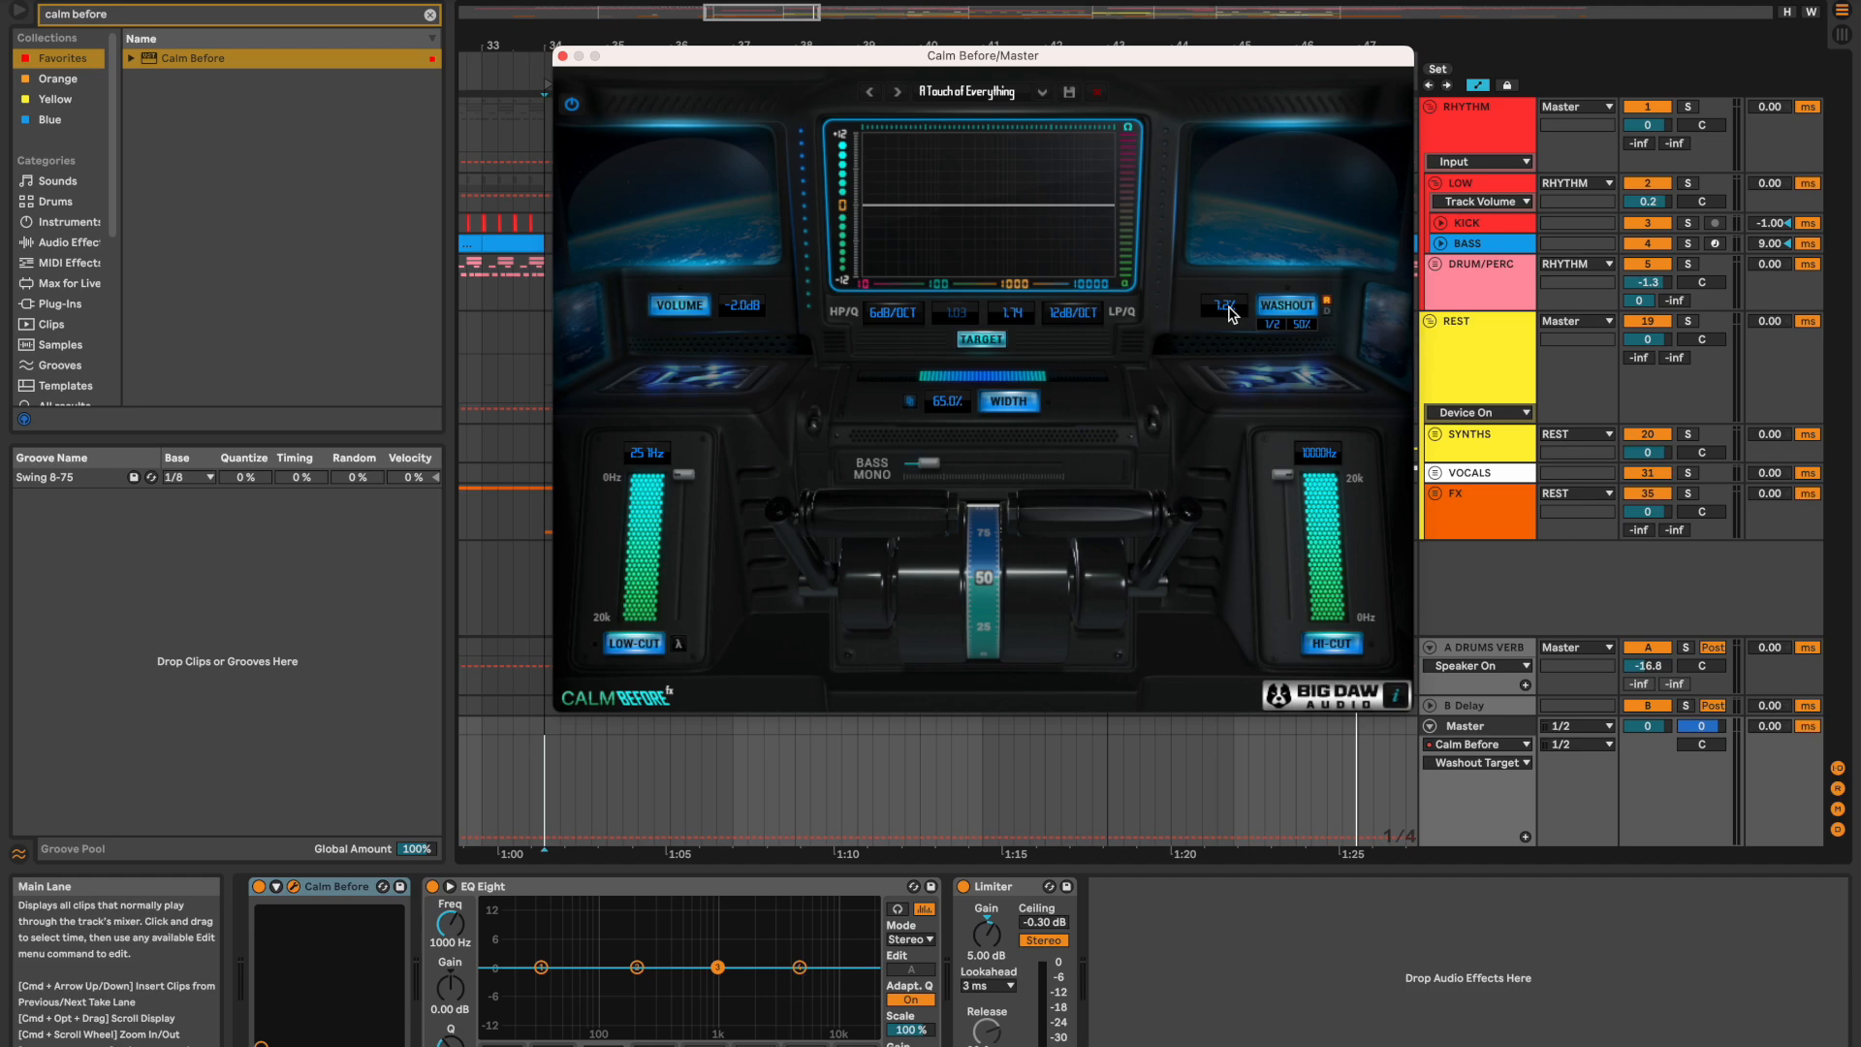
pyautogui.moveTo(1230, 315); pyautogui.dragTo(1227, 257)
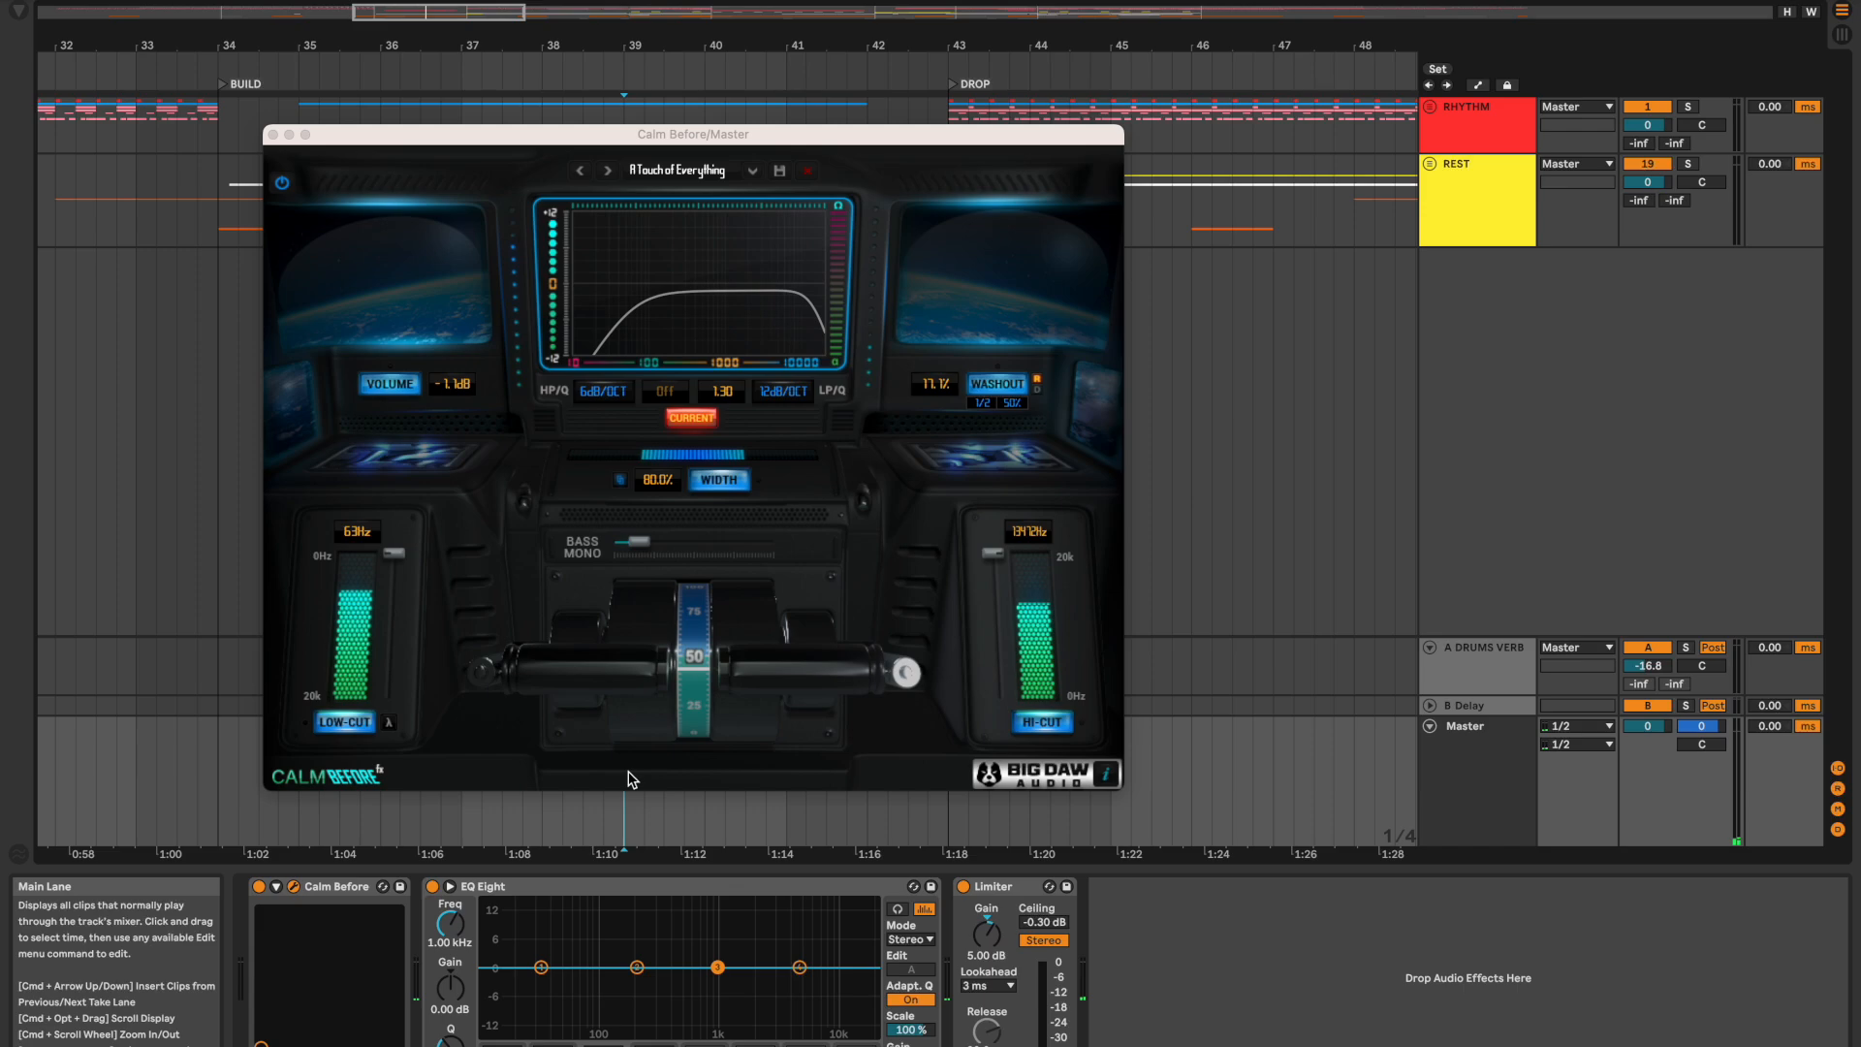
pyautogui.press('space')
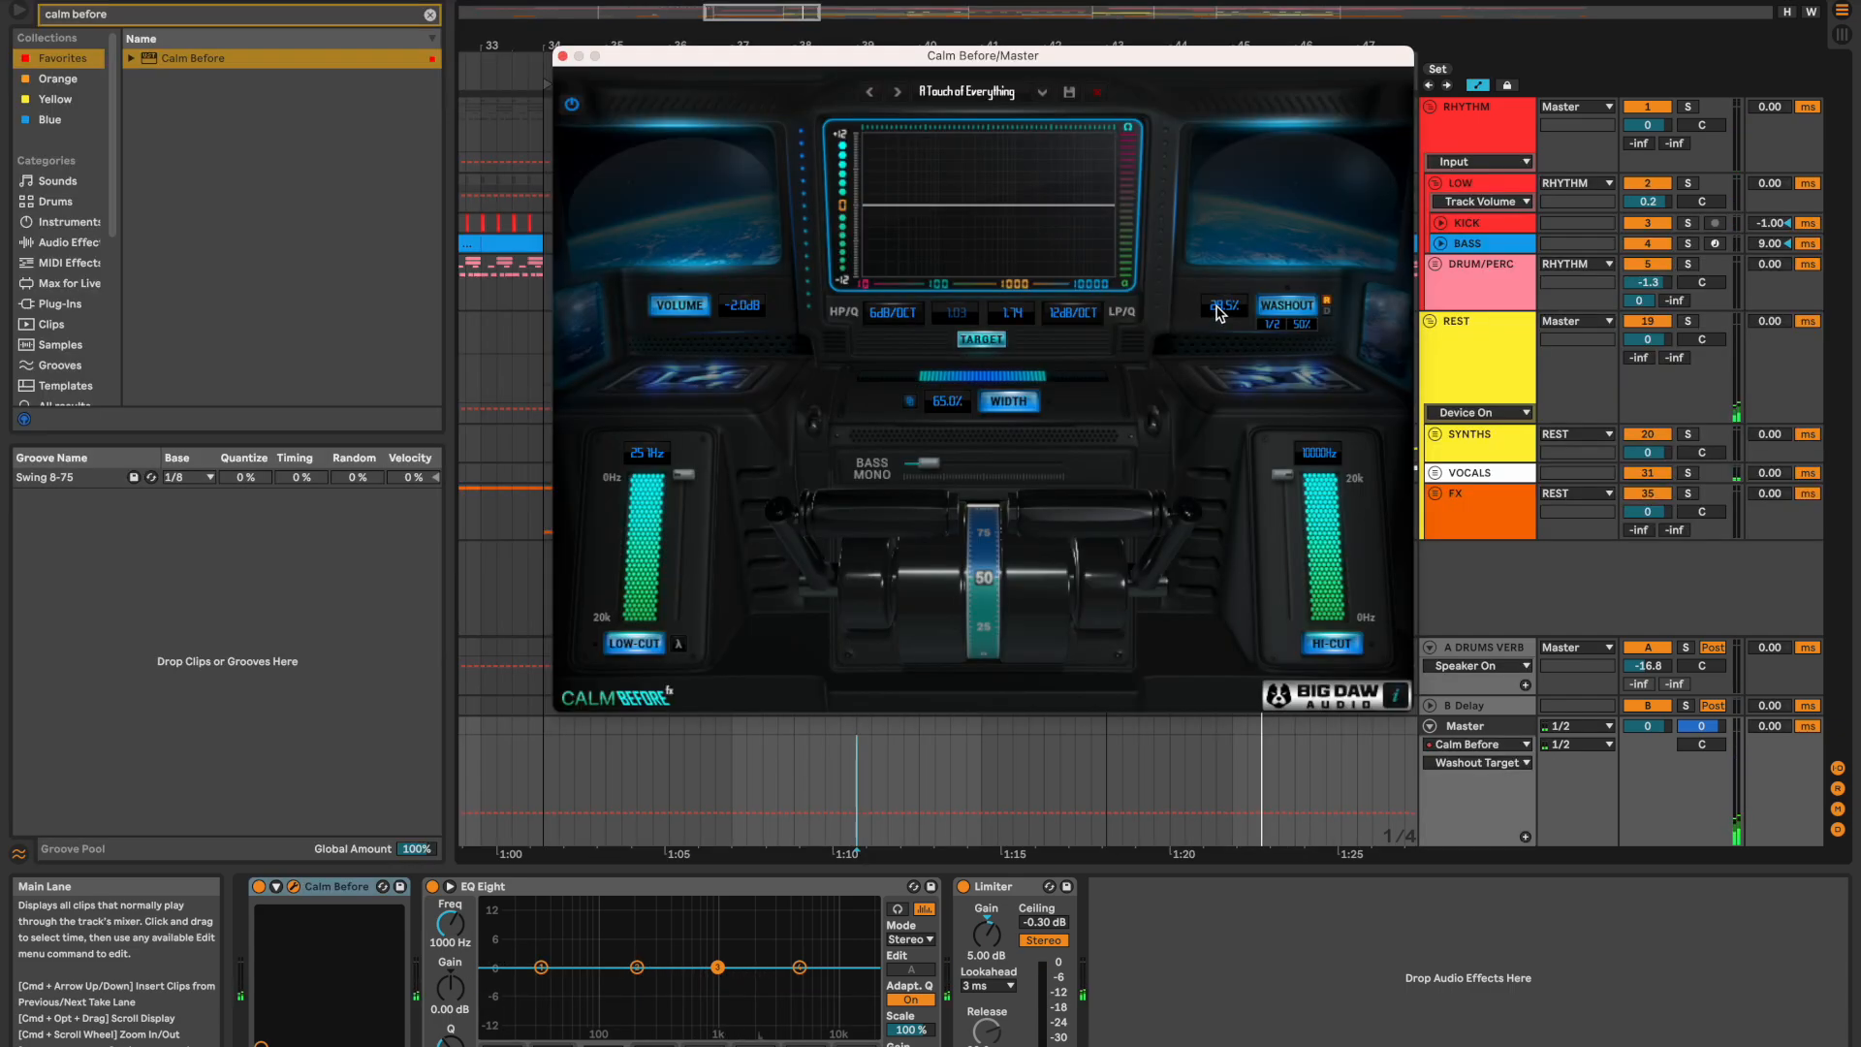
# Step: Set the washout target to 29.9% and draw a dip in the Washout Target automation just before the drop
pyautogui.moveTo(1216, 305); pyautogui.dragTo(1216, 303)
pyautogui.click(1043, 812)
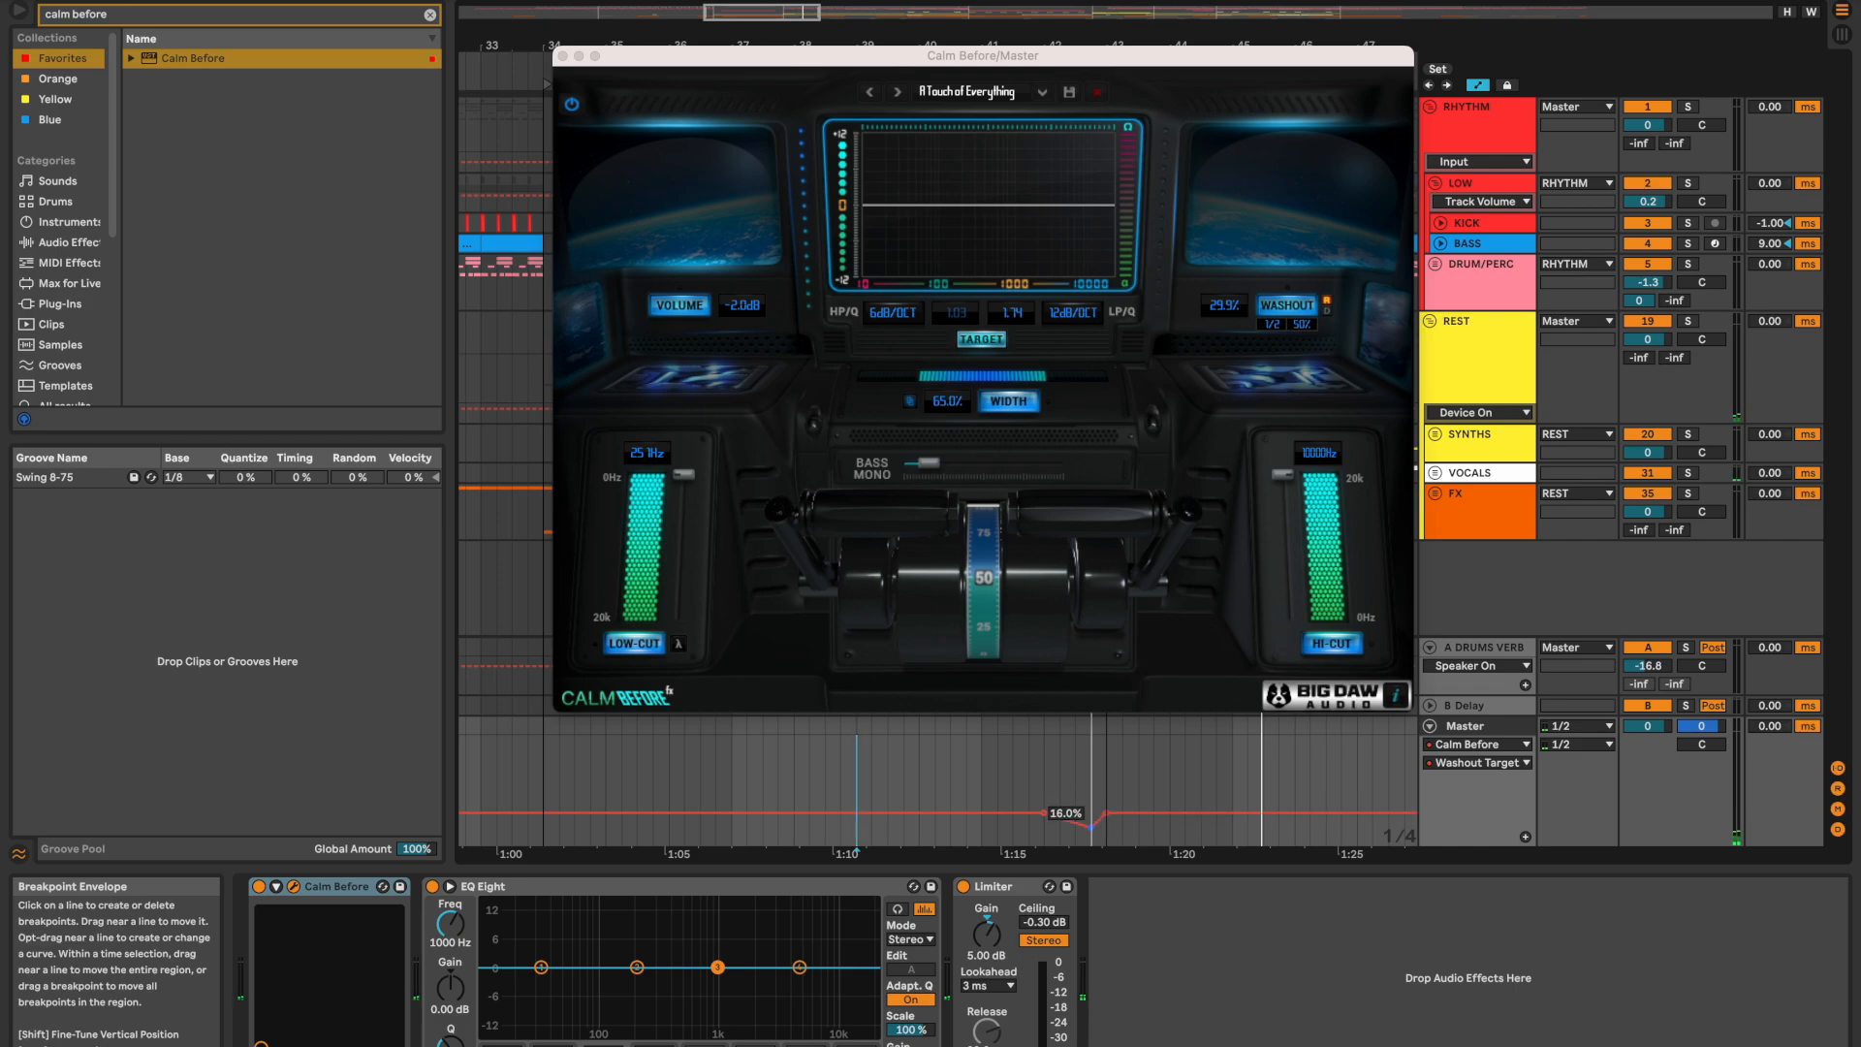
pyautogui.moveTo(1105, 812); pyautogui.dragTo(1057, 832)
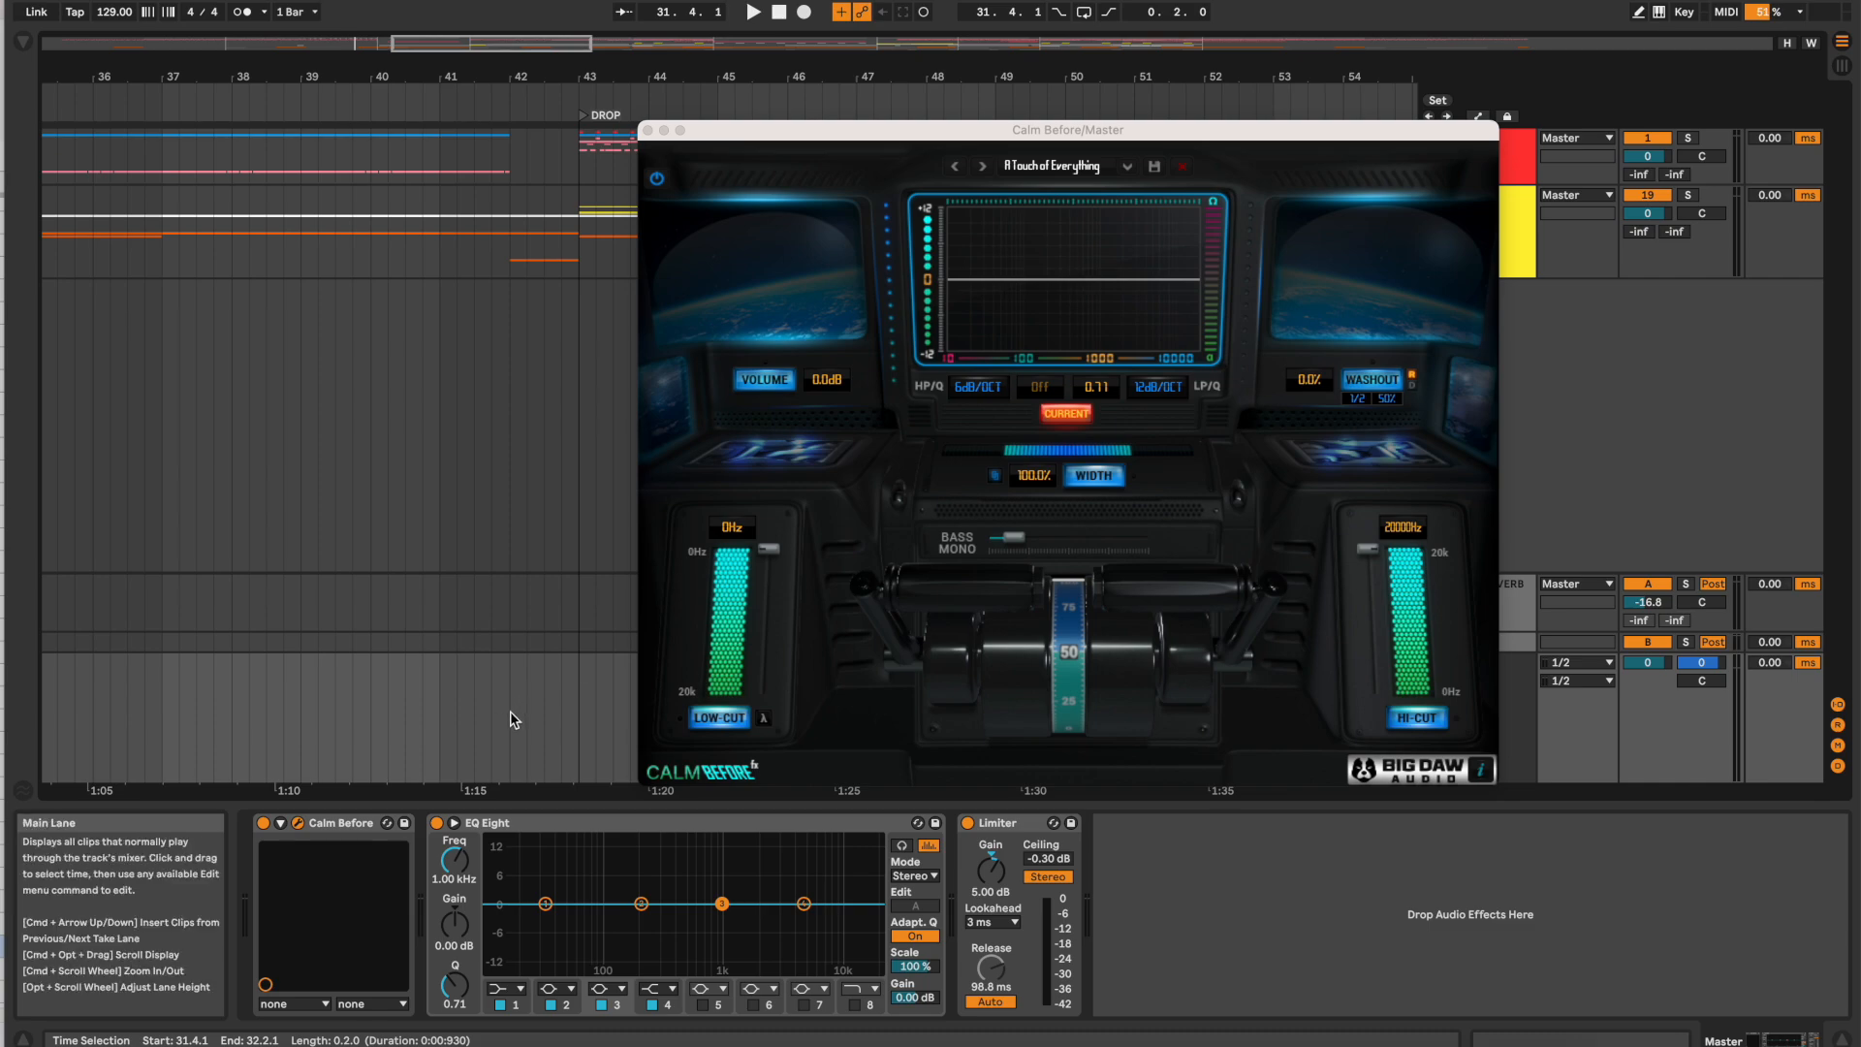
# Step: Loop the half bar from 41.3.1 to 42.1.1 on the Master track and play it
pyautogui.moveTo(475, 719); pyautogui.dragTo(506, 721)
pyautogui.press('super+l')
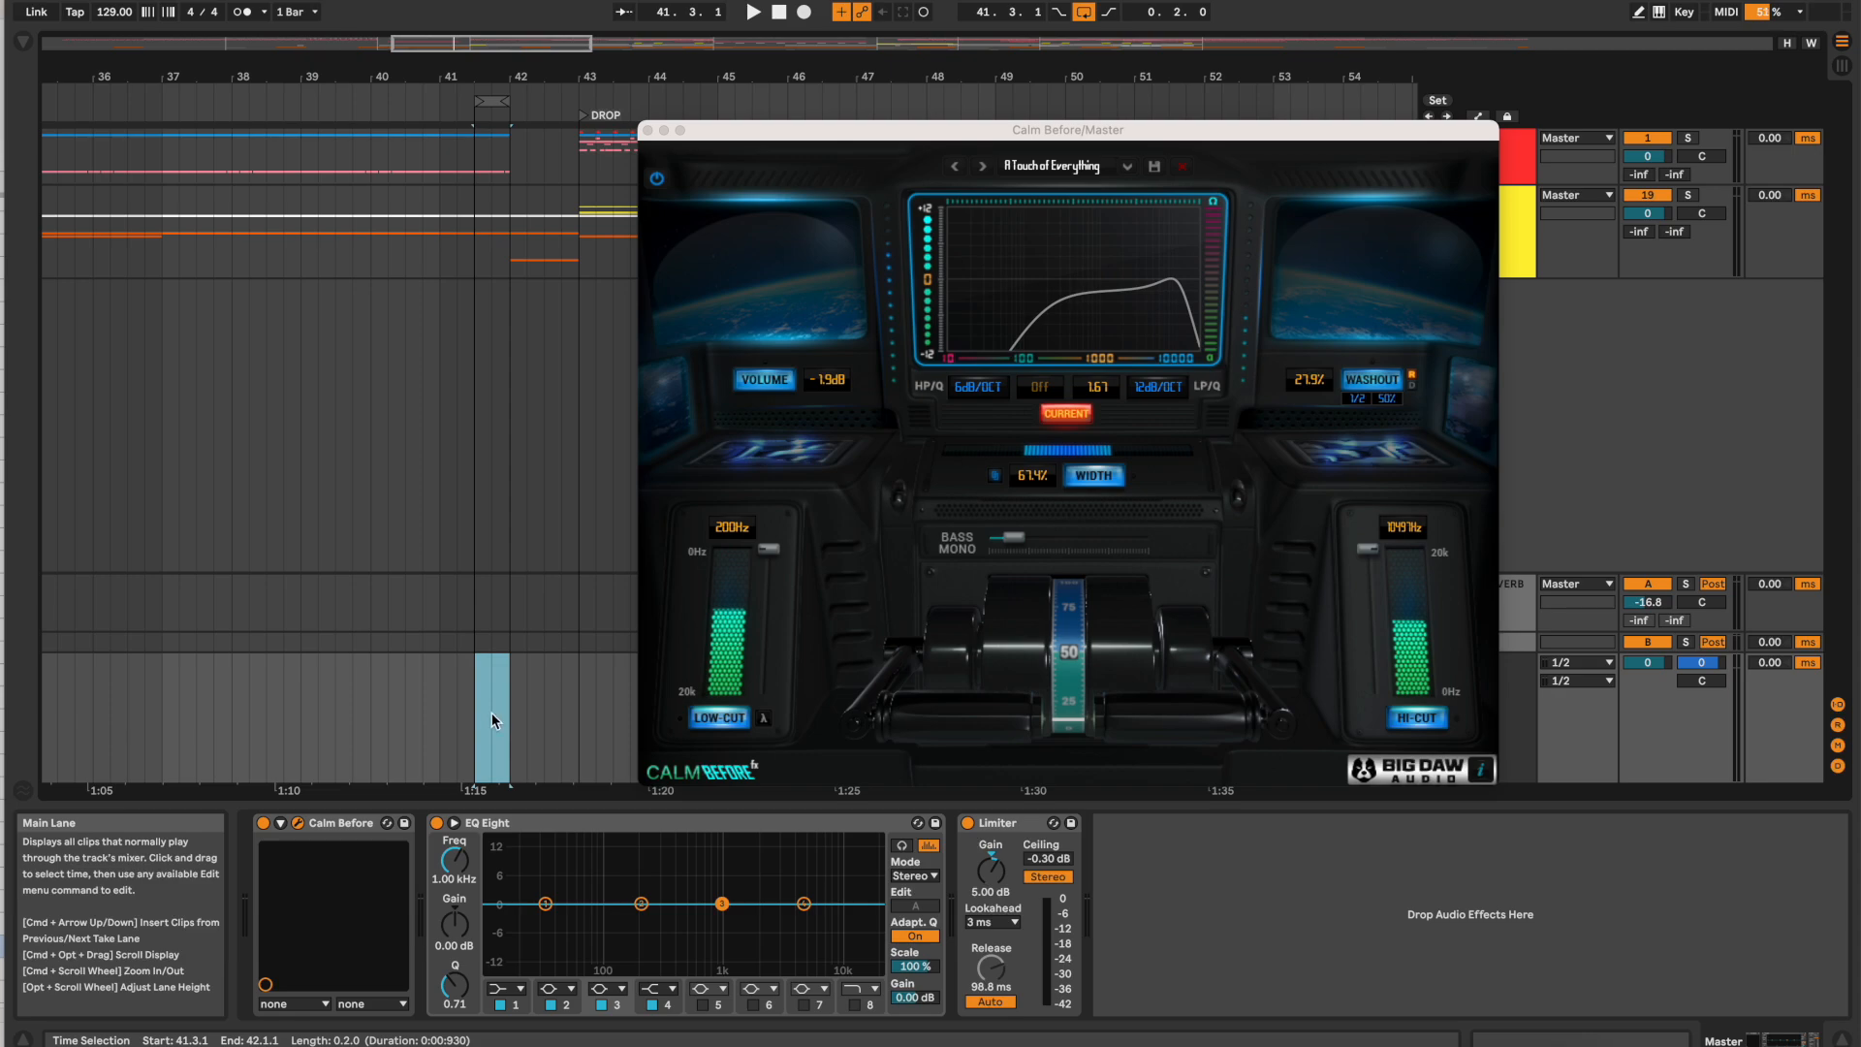
pyautogui.press('space')
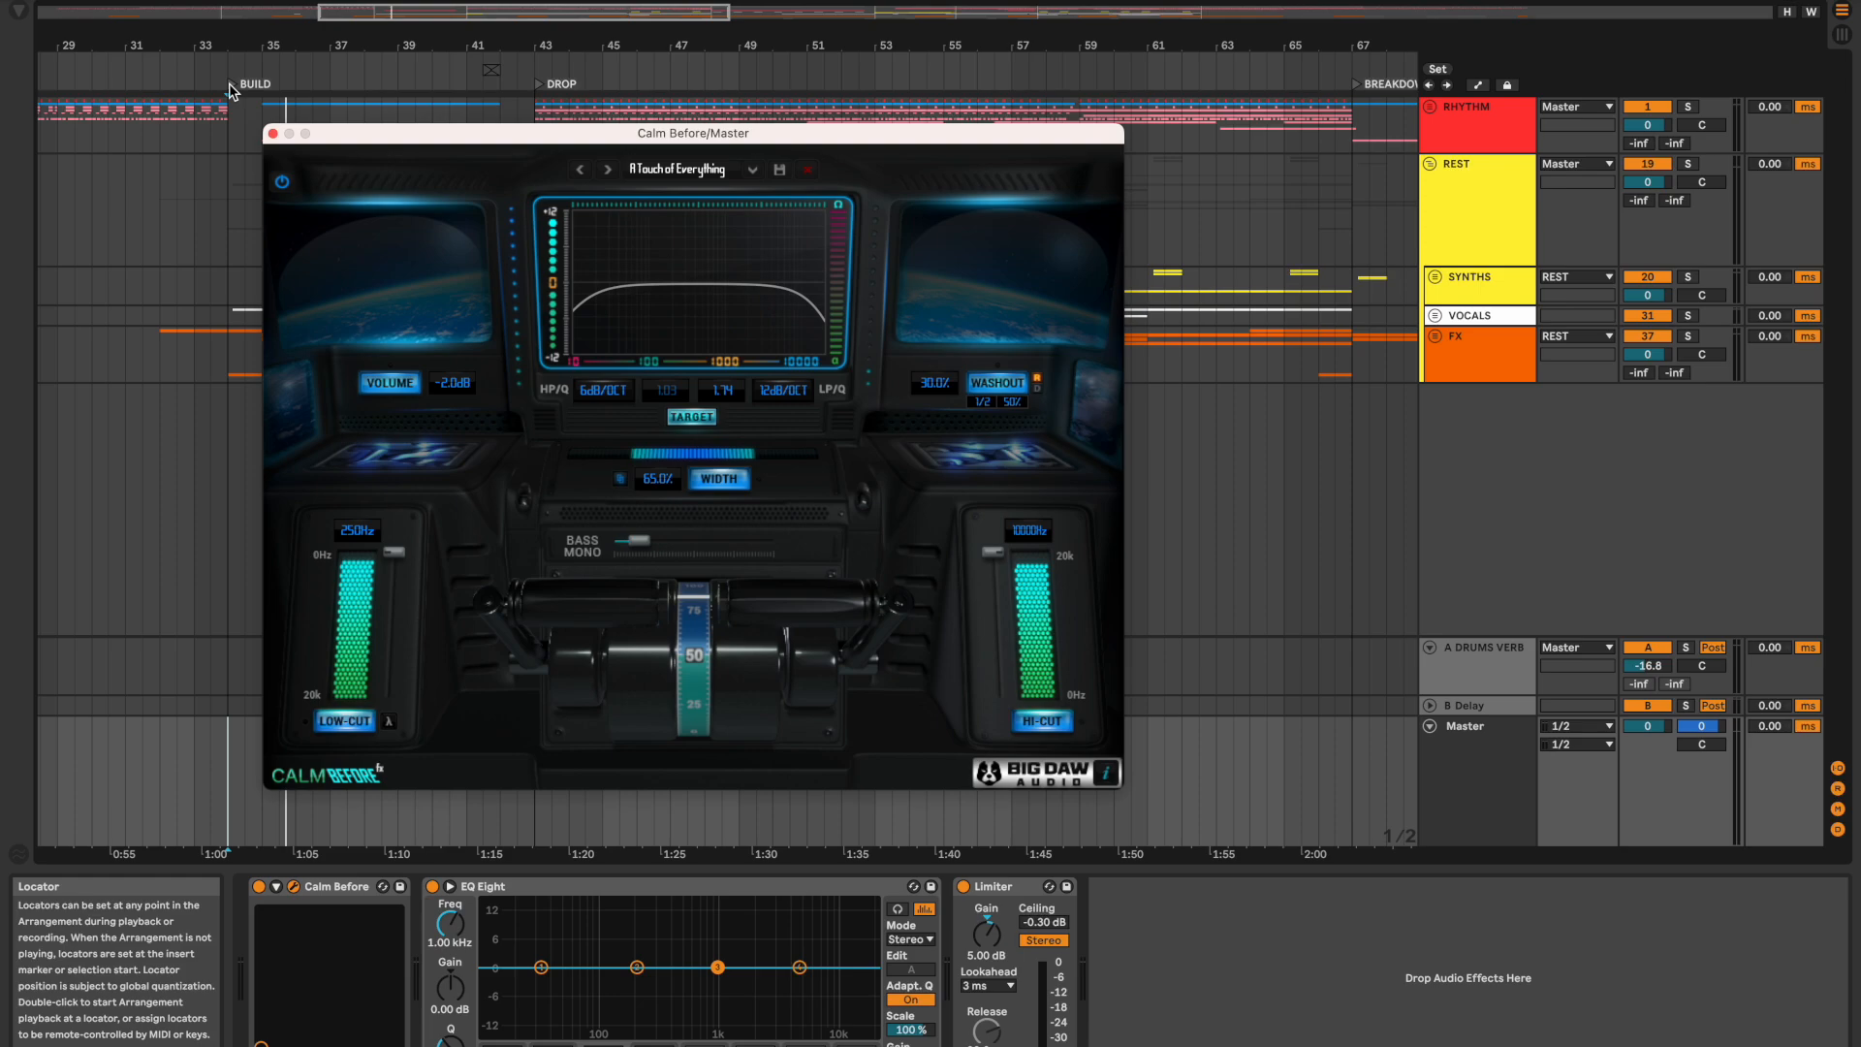
# Step: Play from the BUILD locator and switch the Calm Before display from target to current values
pyautogui.click(231, 91)
pyautogui.click(231, 91)
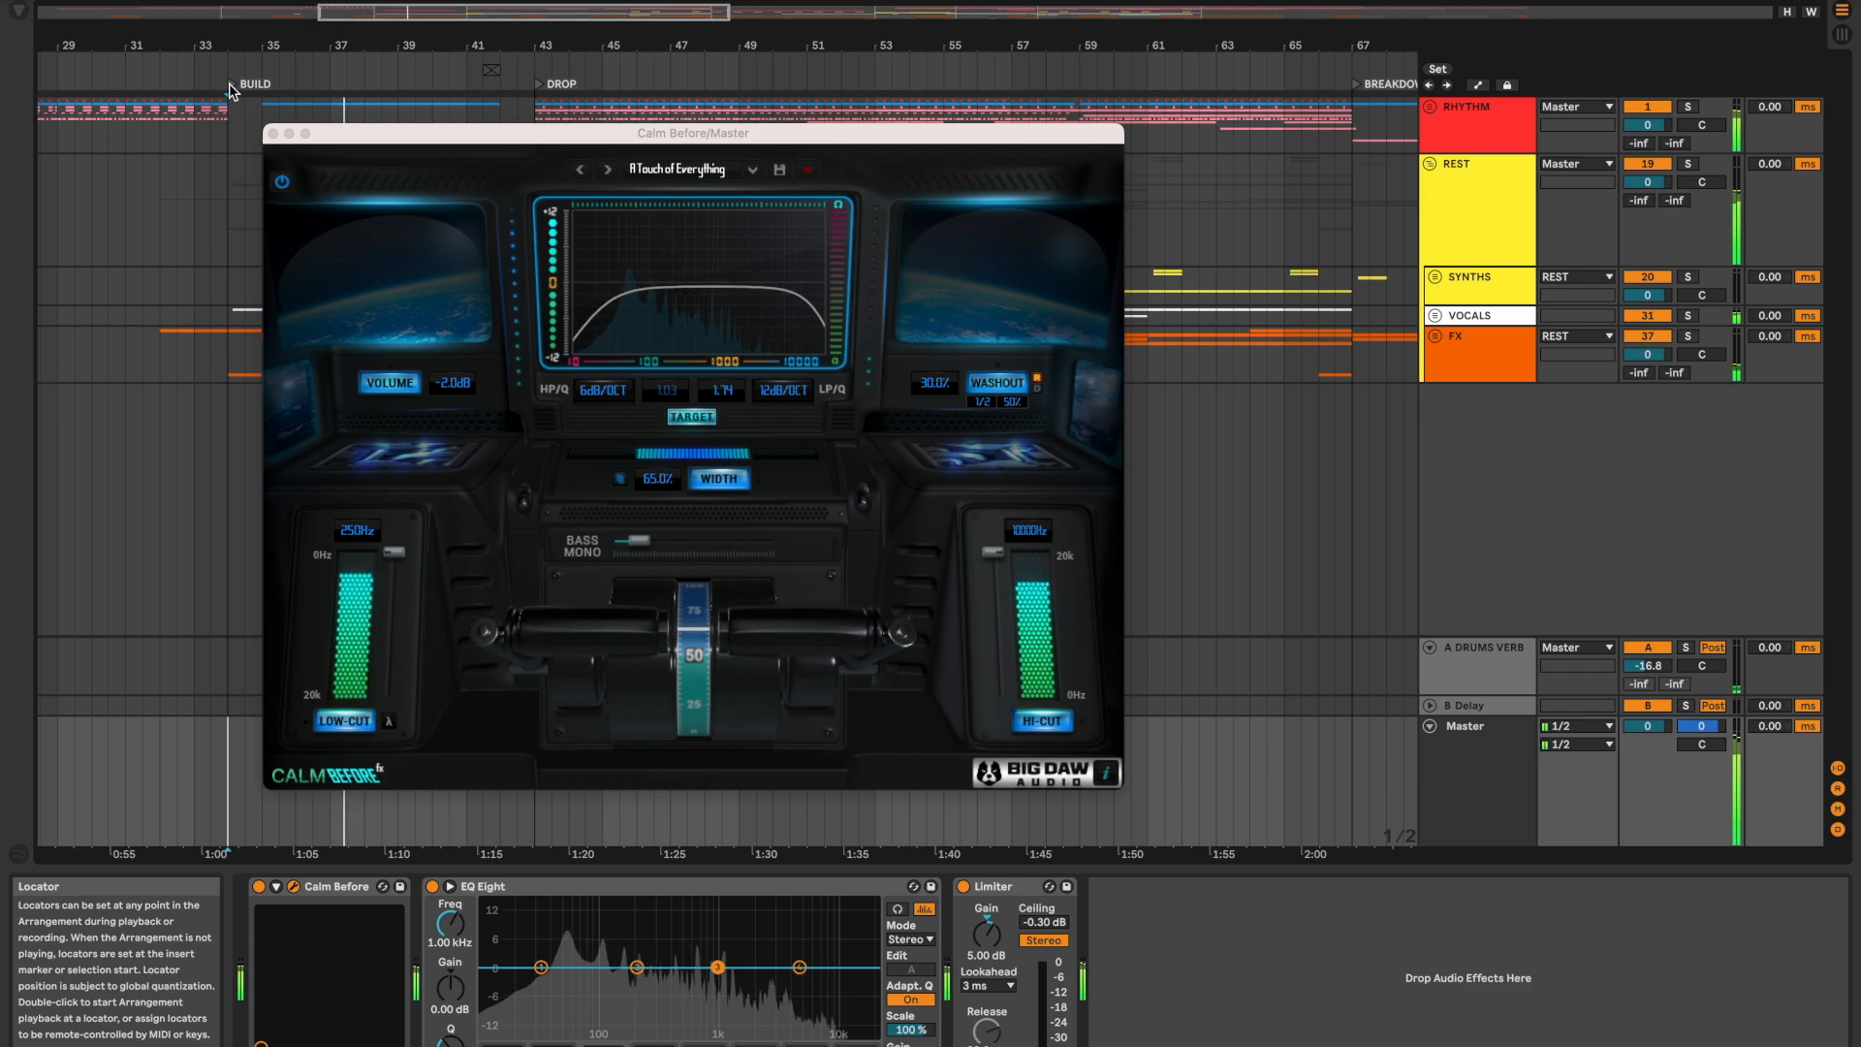
pyautogui.click(692, 418)
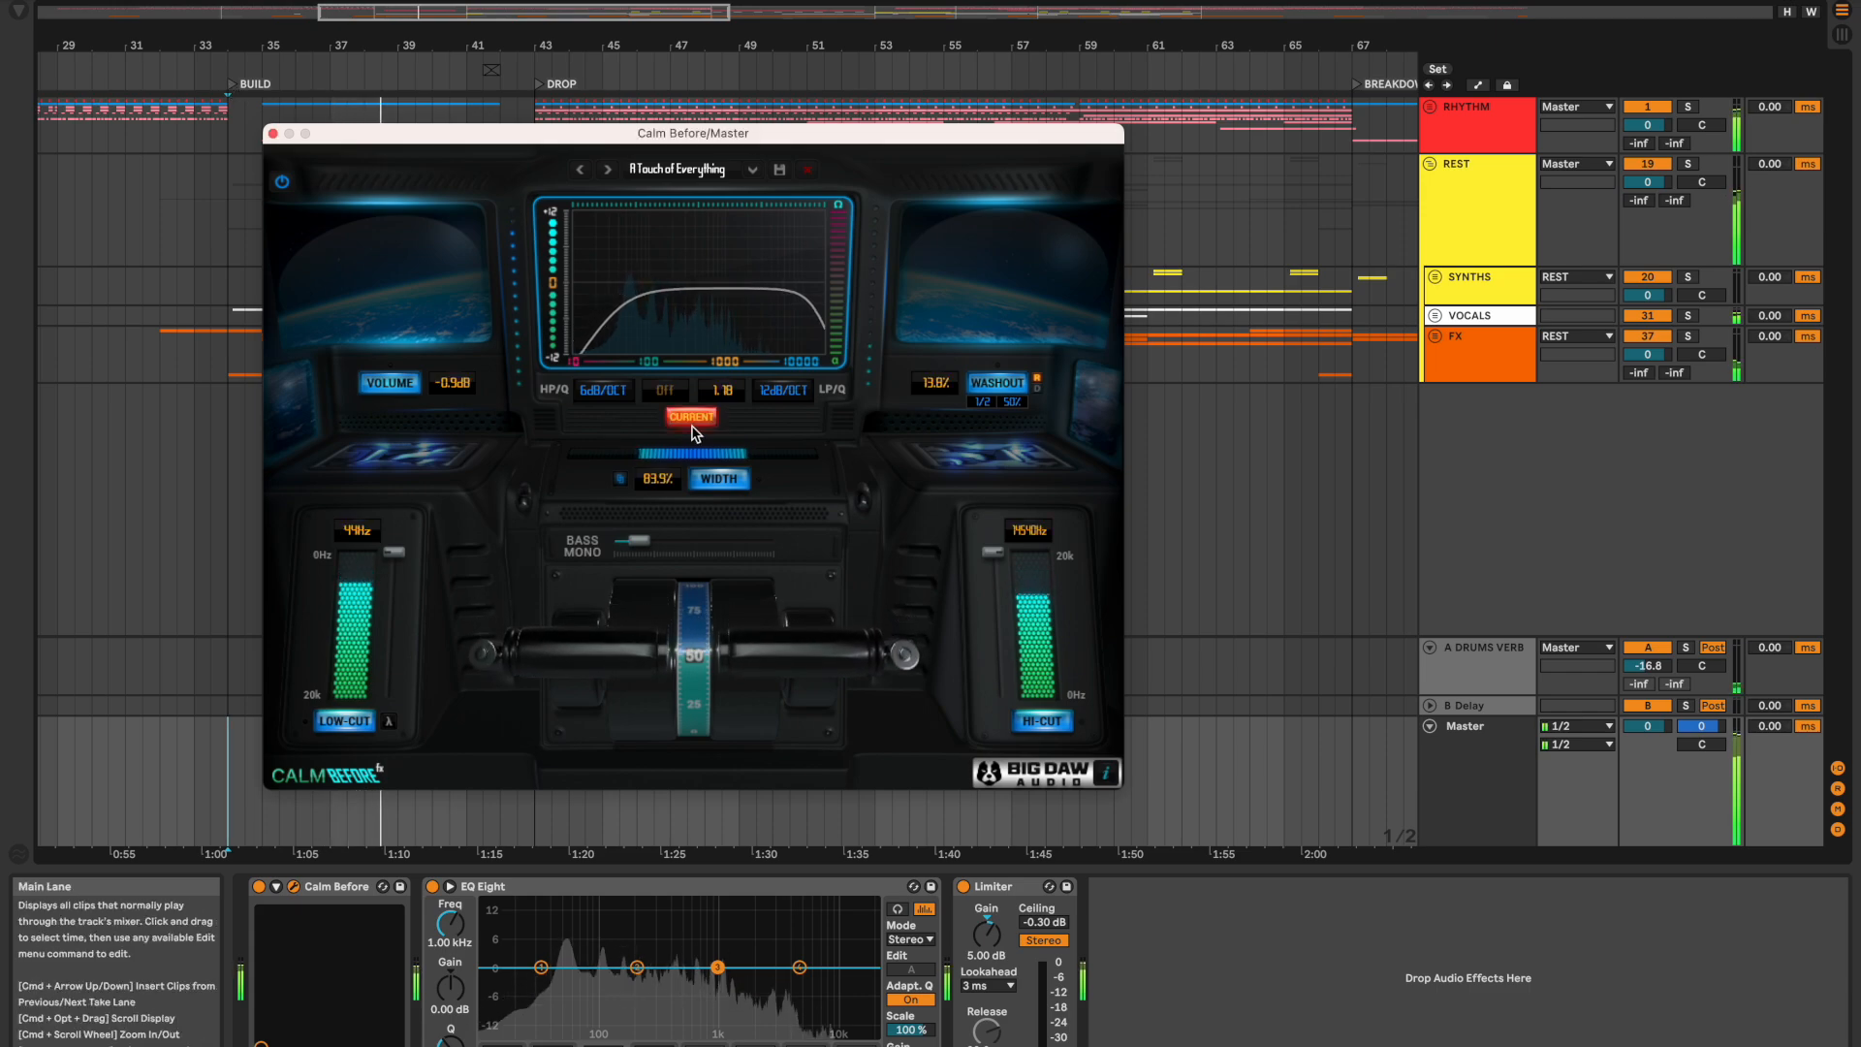